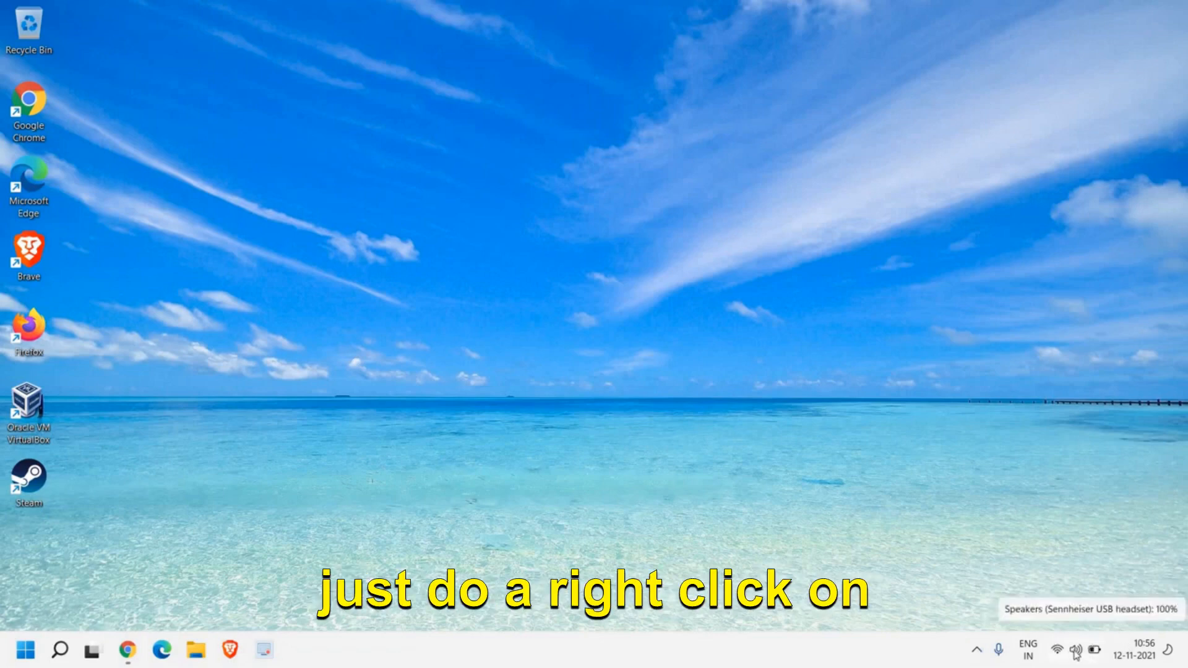
Open the sound problems troubleshooter, view the playback devices it offers, and cancel it without running a check
{"action": "right_click", "coordinate": [1075, 653]}
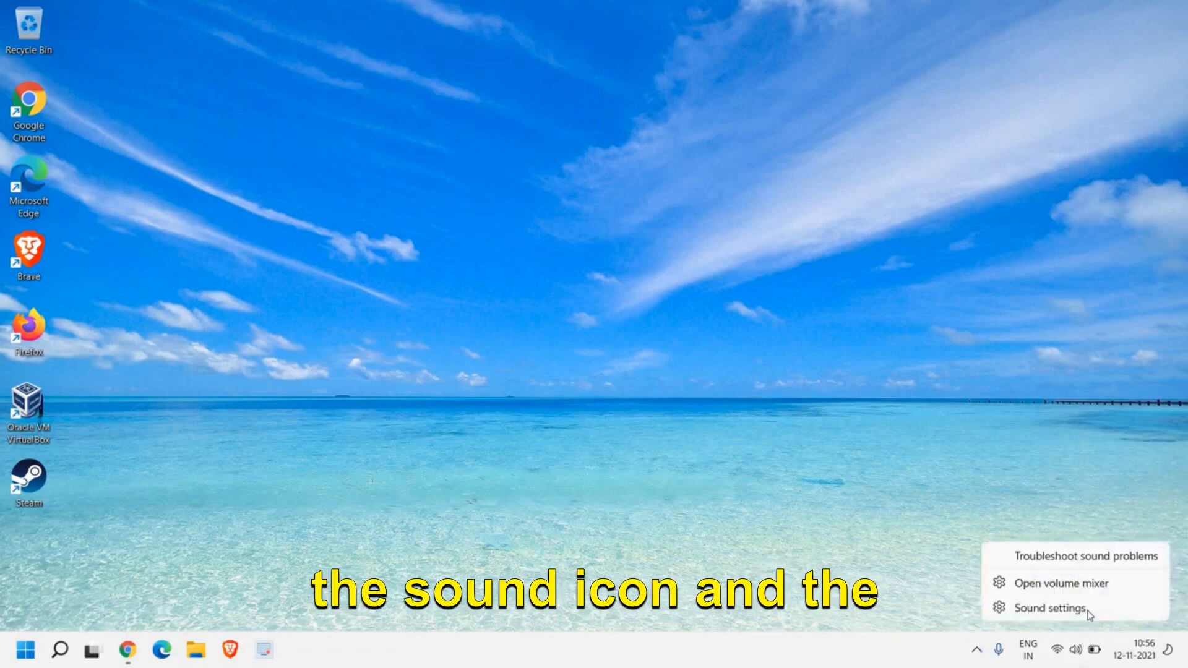
{"action": "left_click", "coordinate": [1088, 558]}
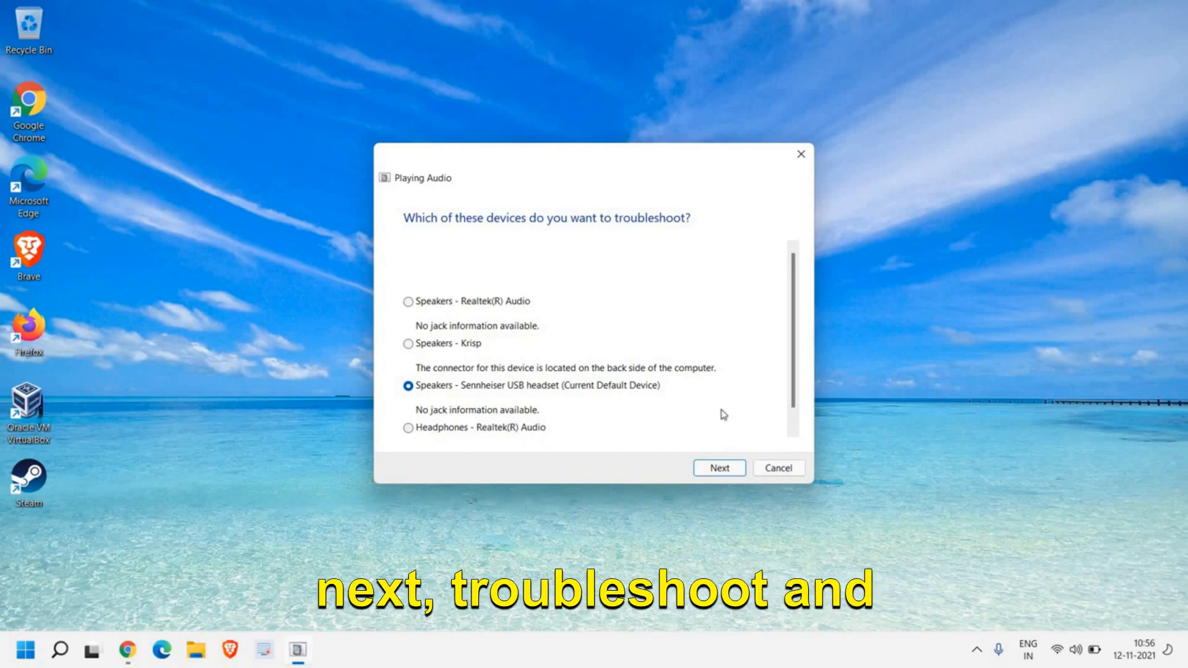
{"action": "left_click", "coordinate": [778, 470]}
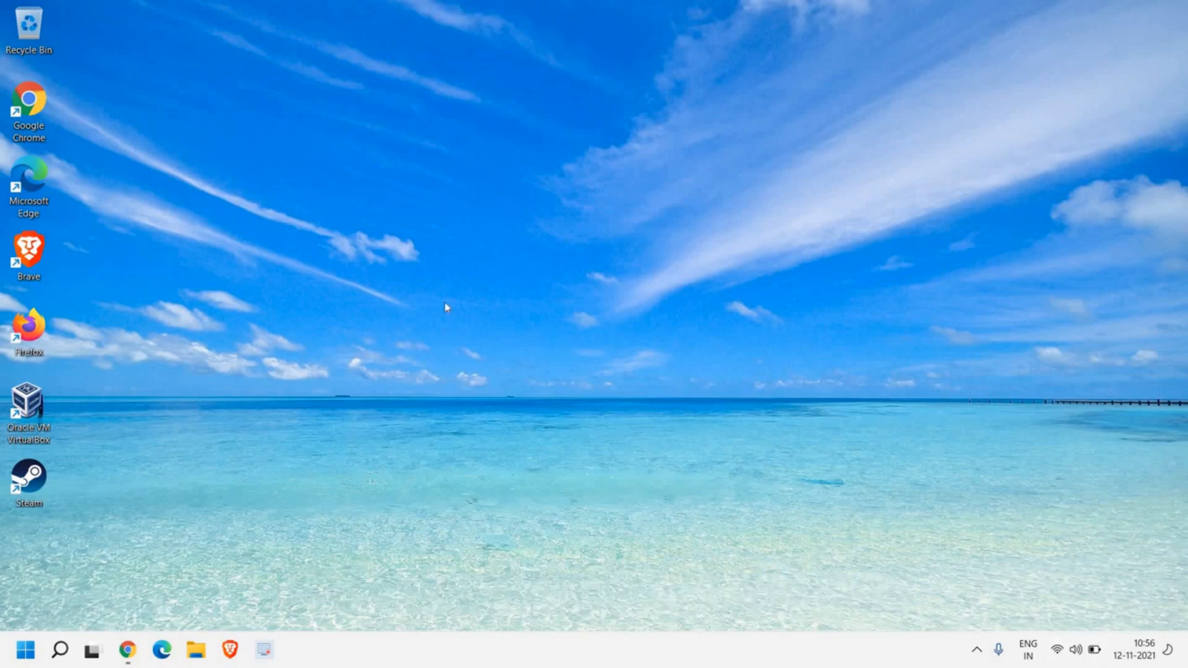
Open Device Manager and expand the Sound, video and game controllers category
{"action": "right_click", "coordinate": [24, 655]}
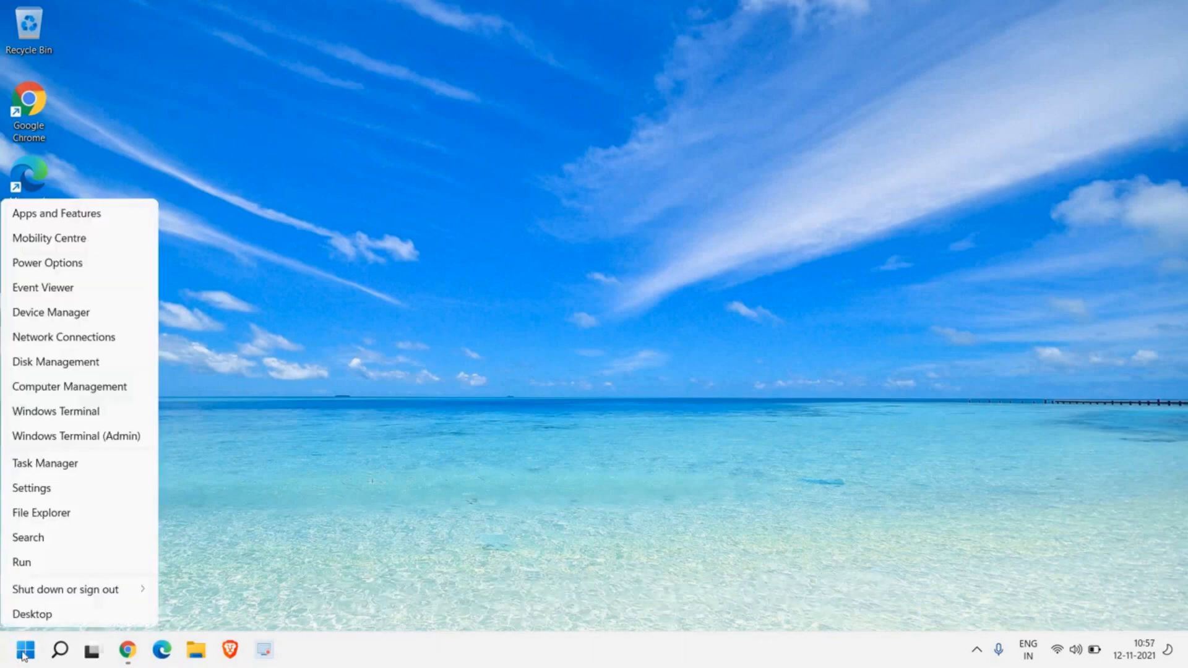
{"action": "left_click", "coordinate": [31, 312]}
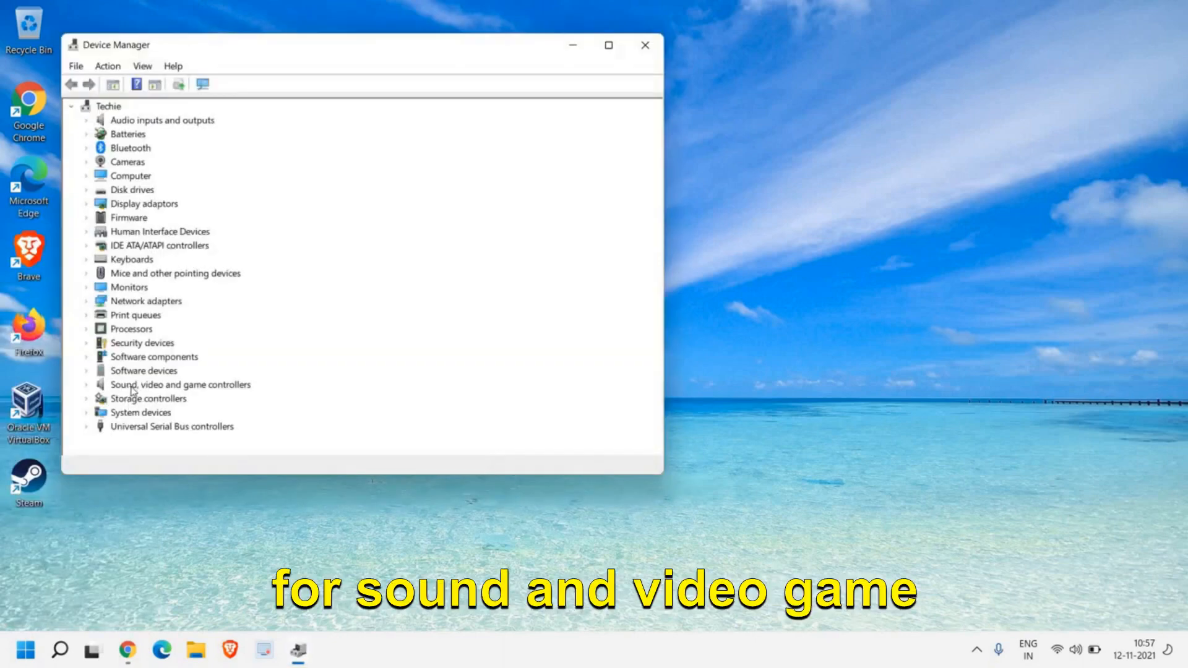
{"action": "left_click", "coordinate": [86, 386]}
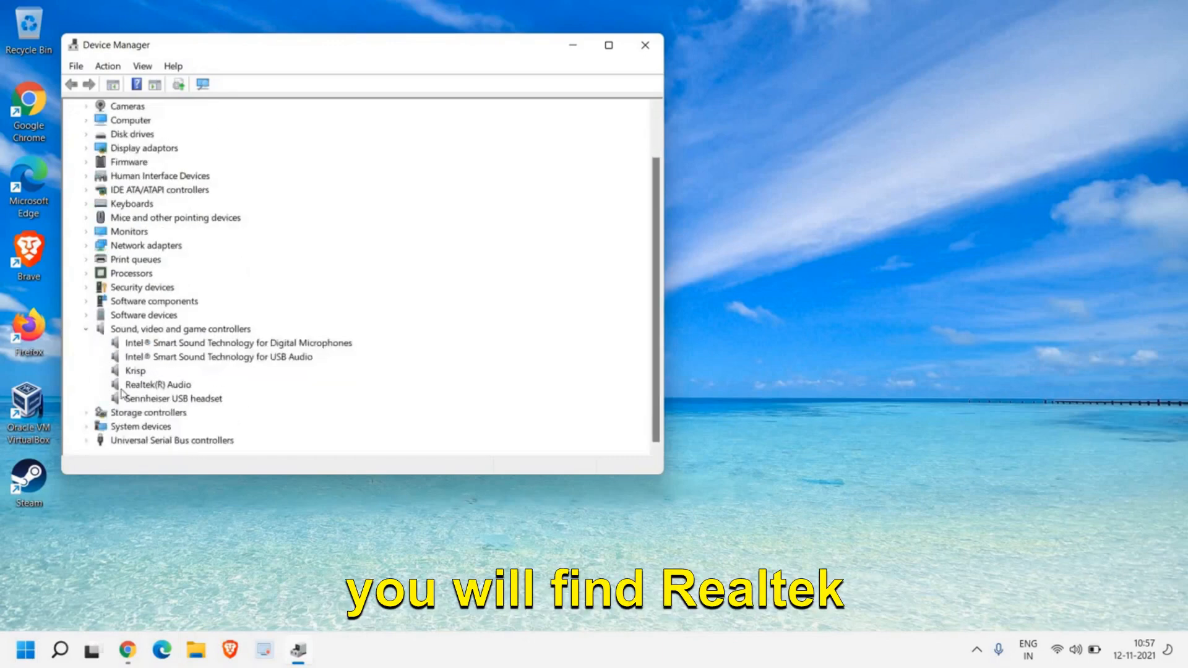
Run an automatic driver search for the Realtek(R) Audio device and close the update wizard
{"action": "left_click", "coordinate": [144, 386]}
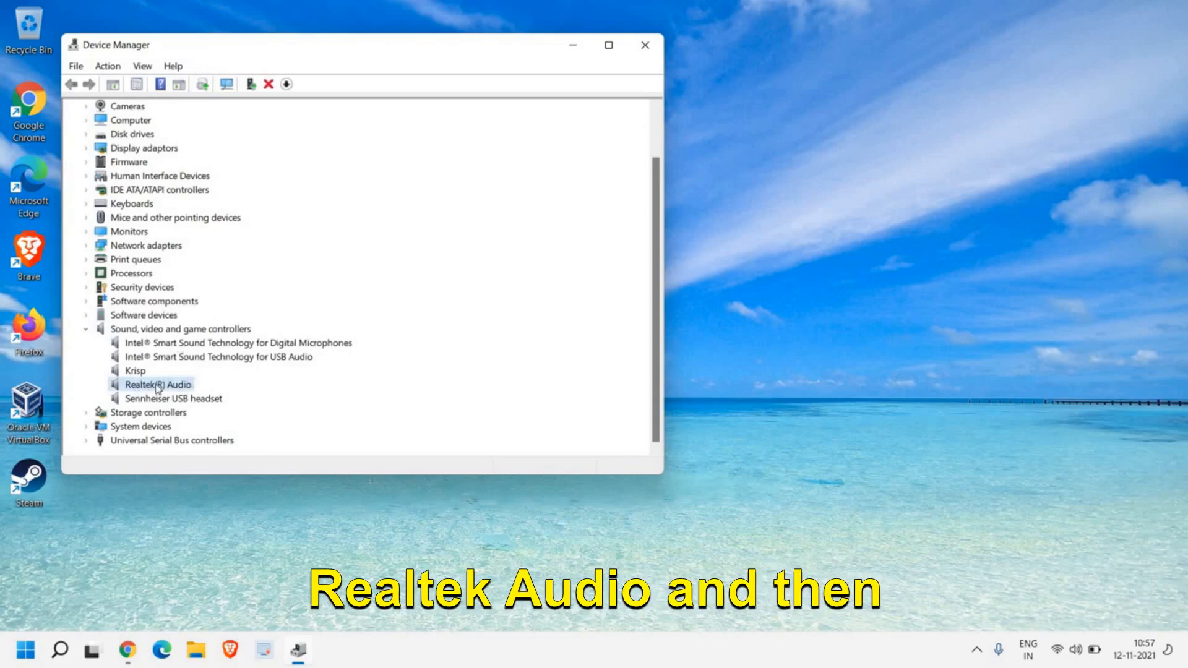
{"action": "right_click", "coordinate": [158, 389]}
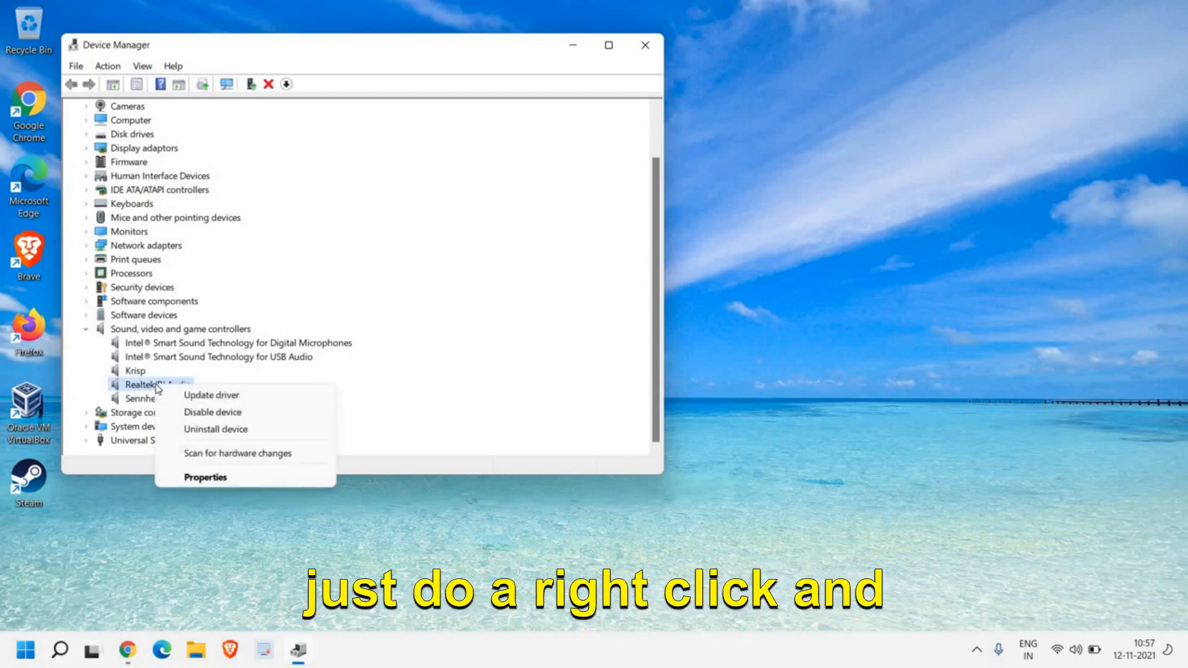
{"action": "left_click", "coordinate": [208, 395]}
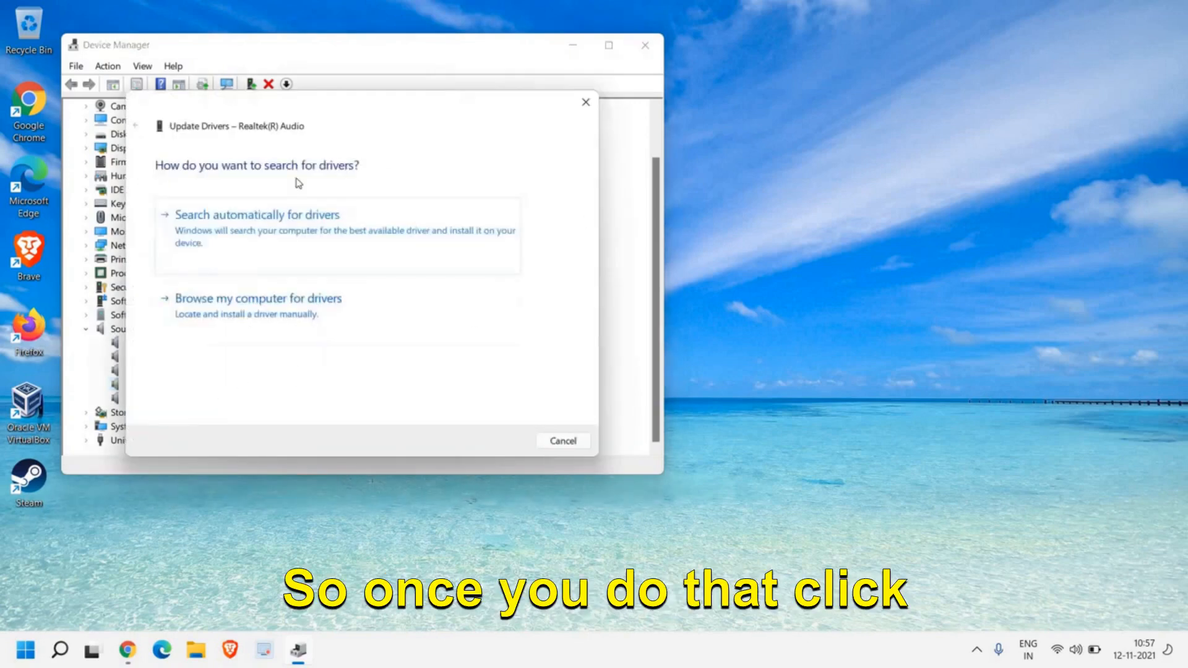
{"action": "left_click", "coordinate": [226, 229]}
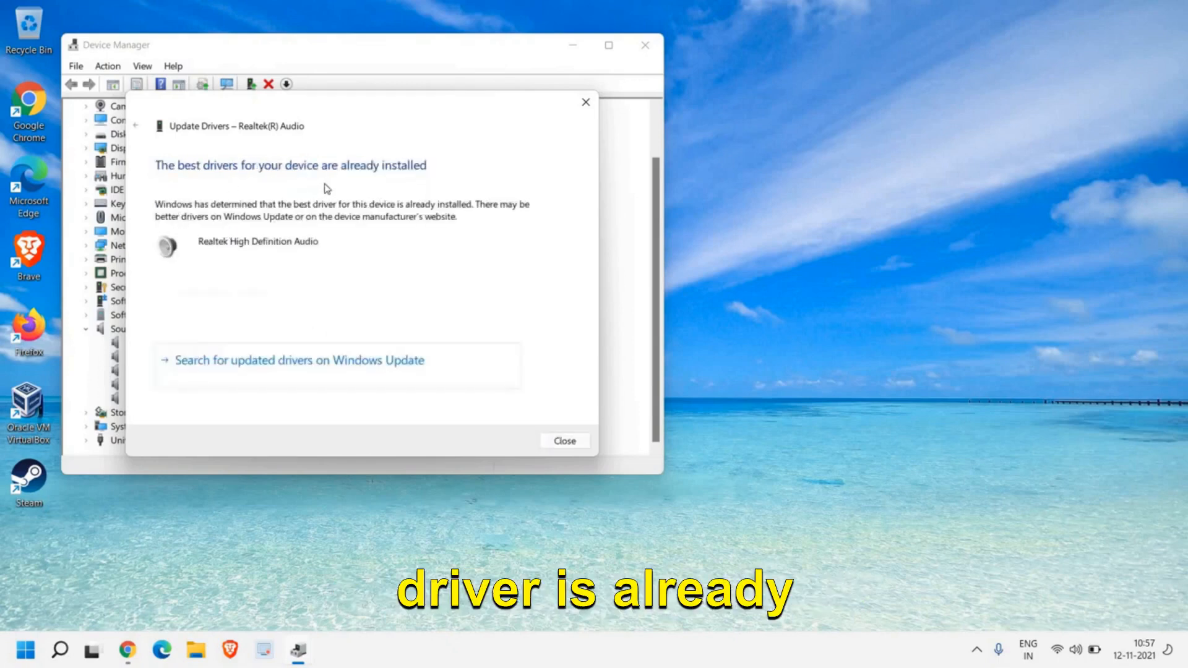
{"action": "left_click", "coordinate": [564, 441]}
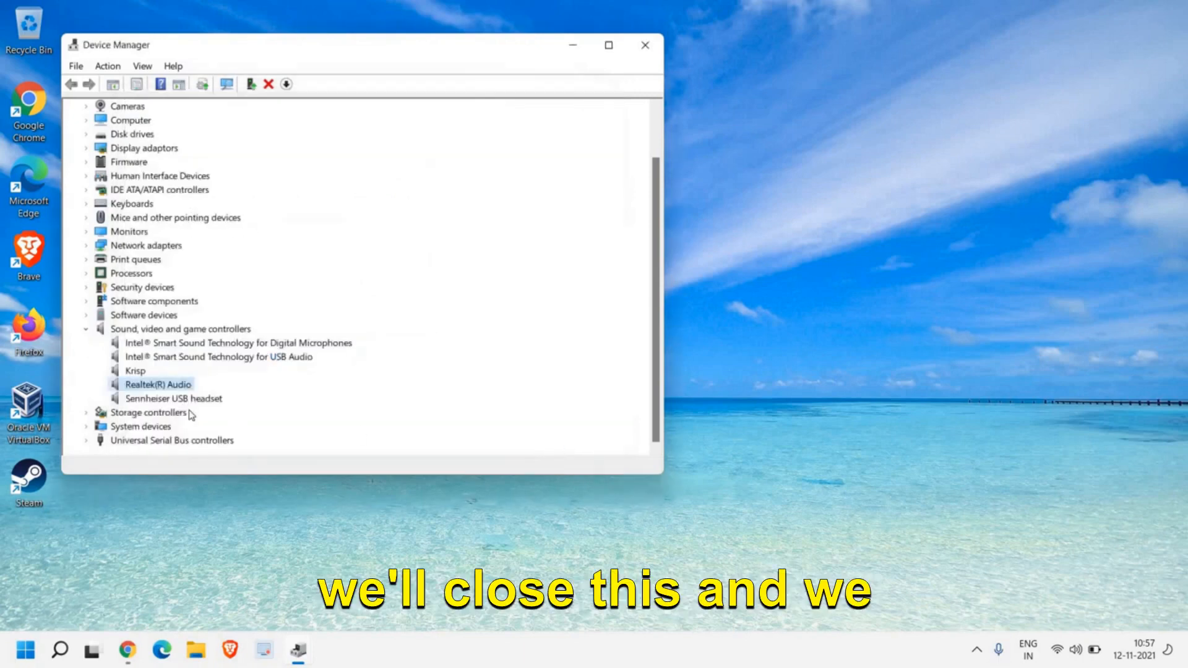
Pick Realtek High Definition Audio from the computer's available drivers for Realtek(R) Audio, then cancel the update and close Device Manager
{"action": "right_click", "coordinate": [156, 390]}
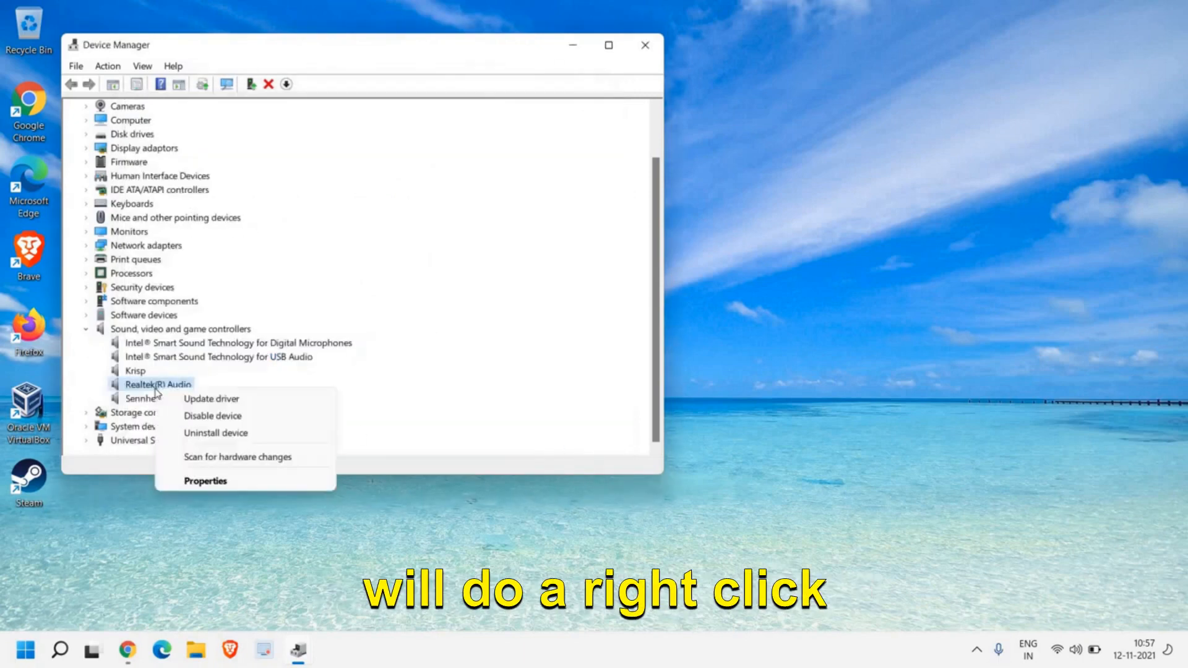
{"action": "left_click", "coordinate": [189, 398]}
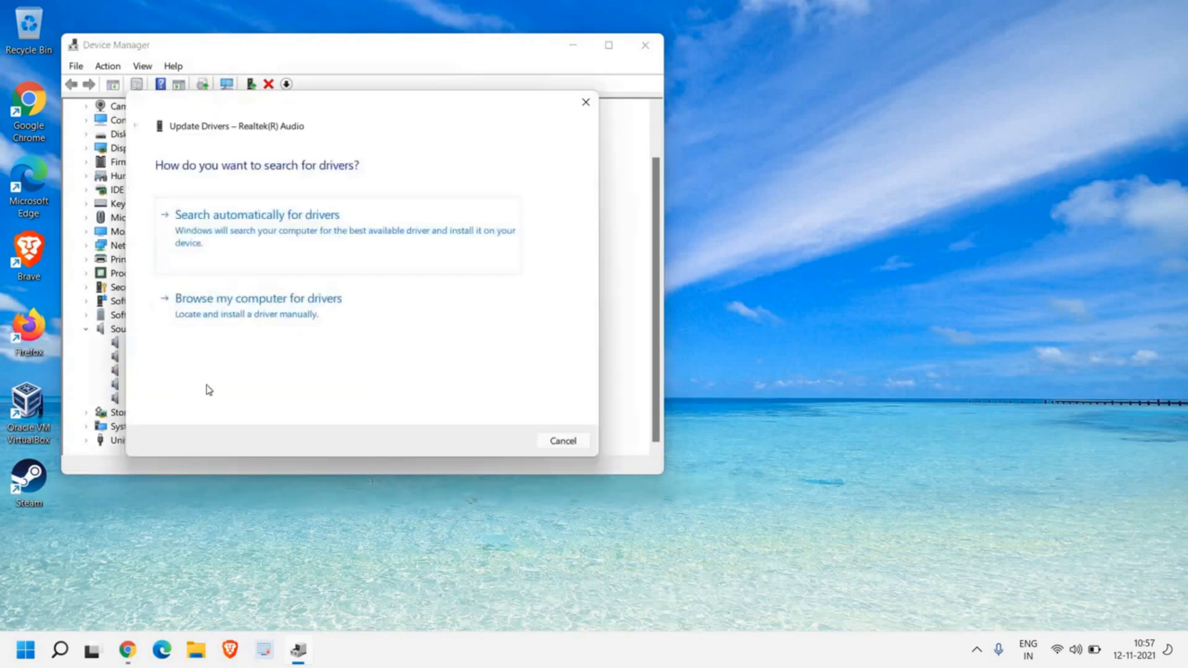
{"action": "left_click", "coordinate": [229, 318]}
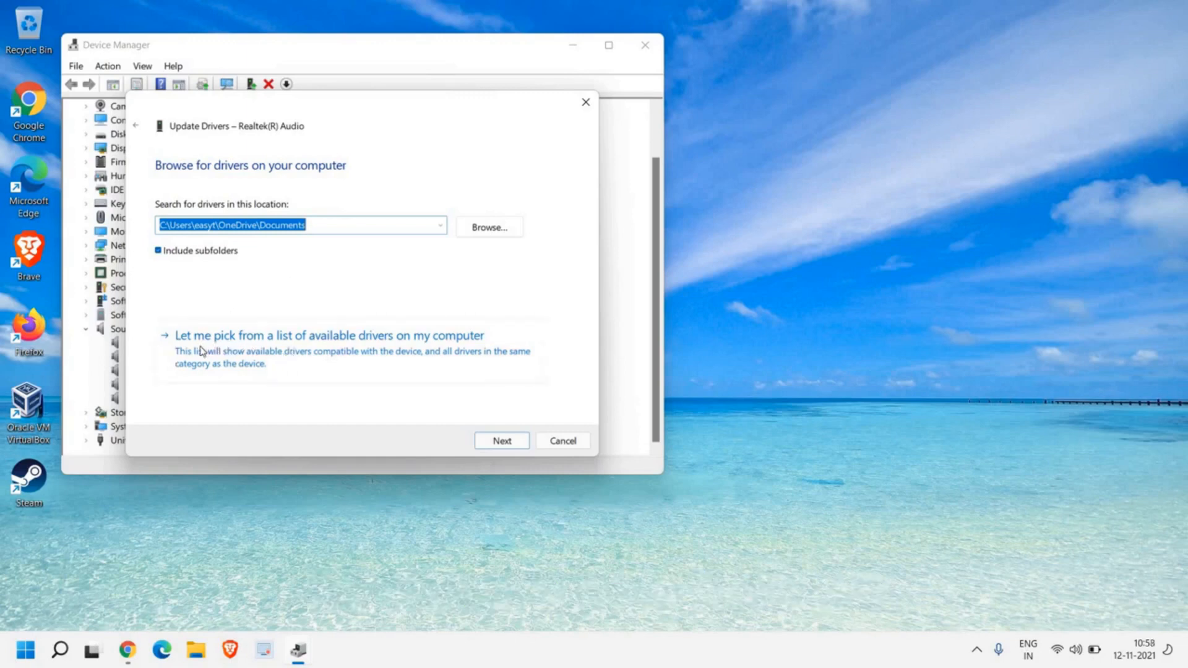
{"action": "left_click", "coordinate": [300, 340]}
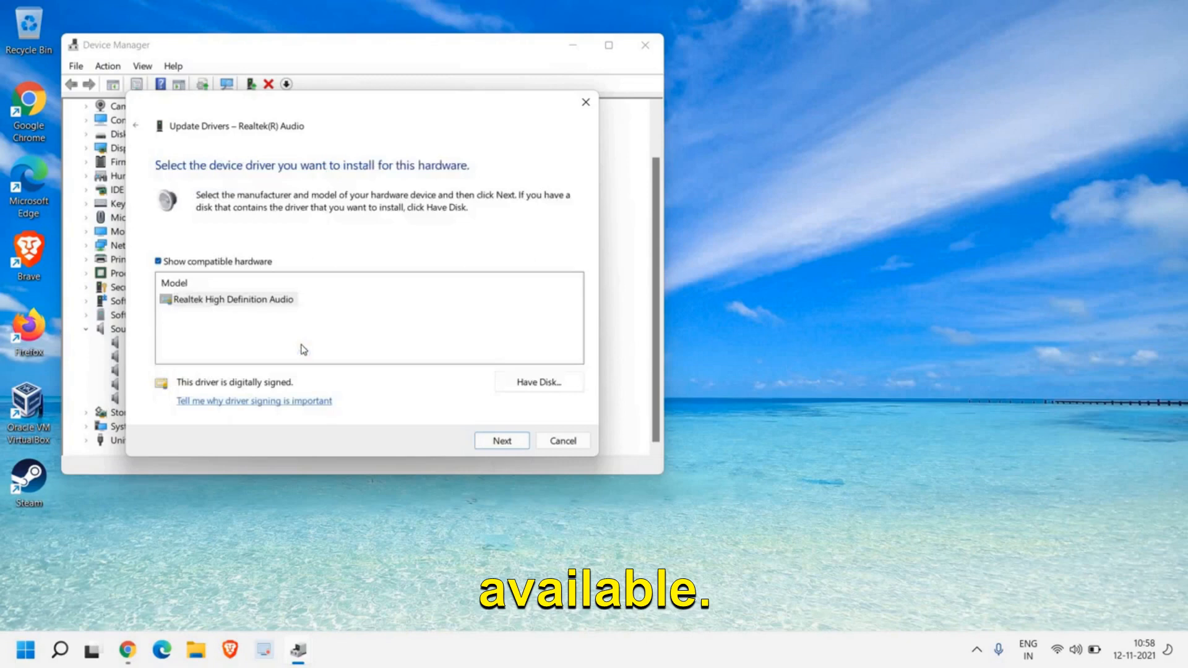
{"action": "left_click", "coordinate": [193, 303]}
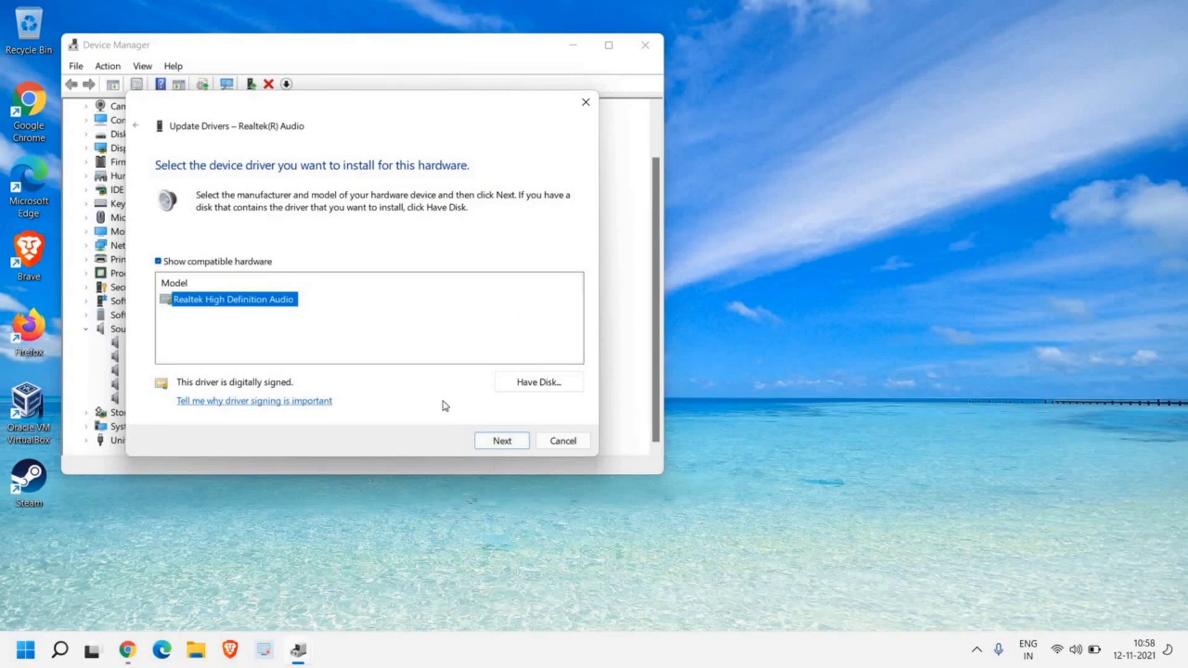
{"action": "left_click", "coordinate": [563, 442]}
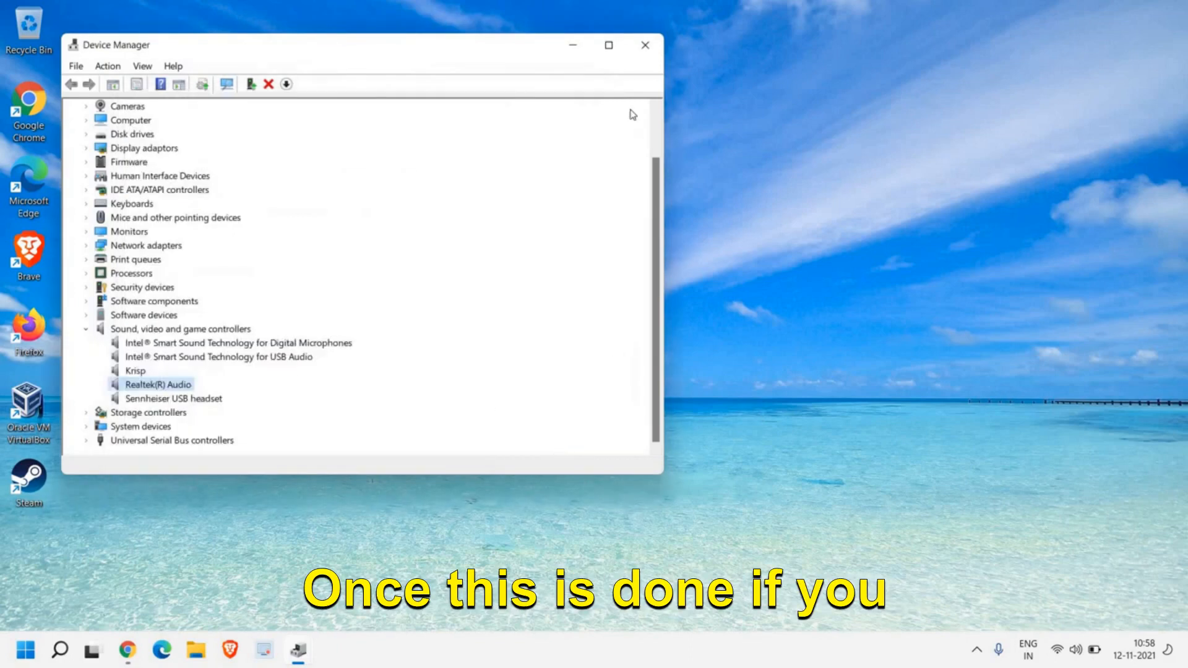
{"action": "left_click", "coordinate": [644, 44]}
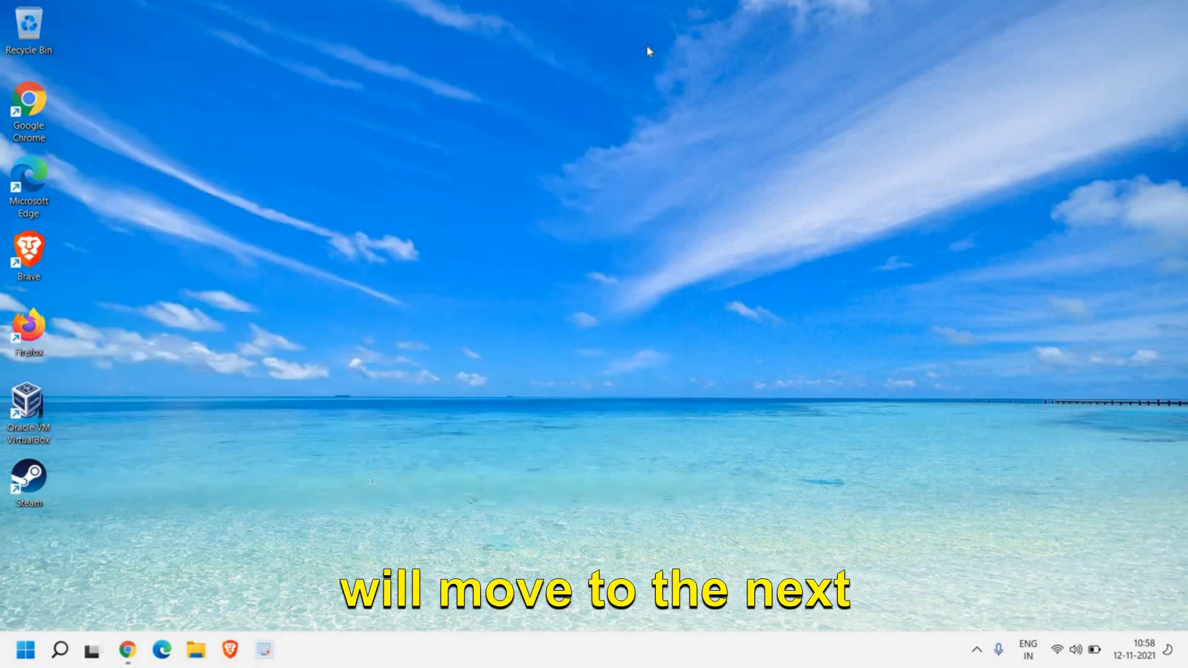
Open the system sound settings and check the output volume's mute state and level
{"action": "right_click", "coordinate": [1077, 651]}
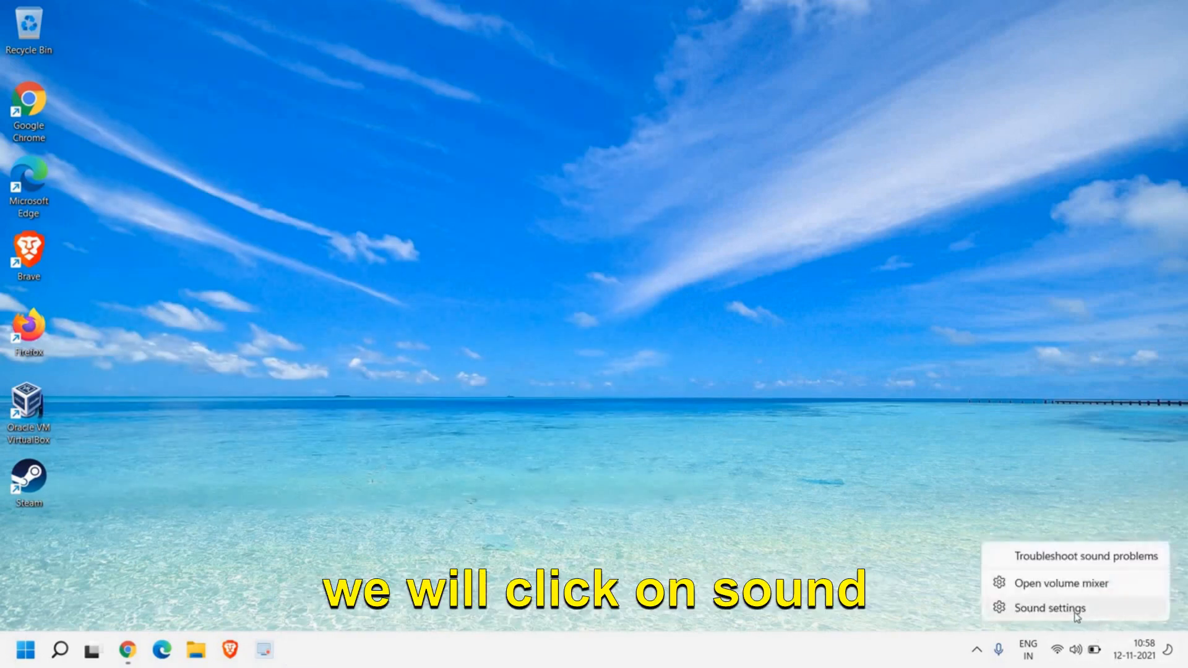
{"action": "left_click", "coordinate": [1045, 611]}
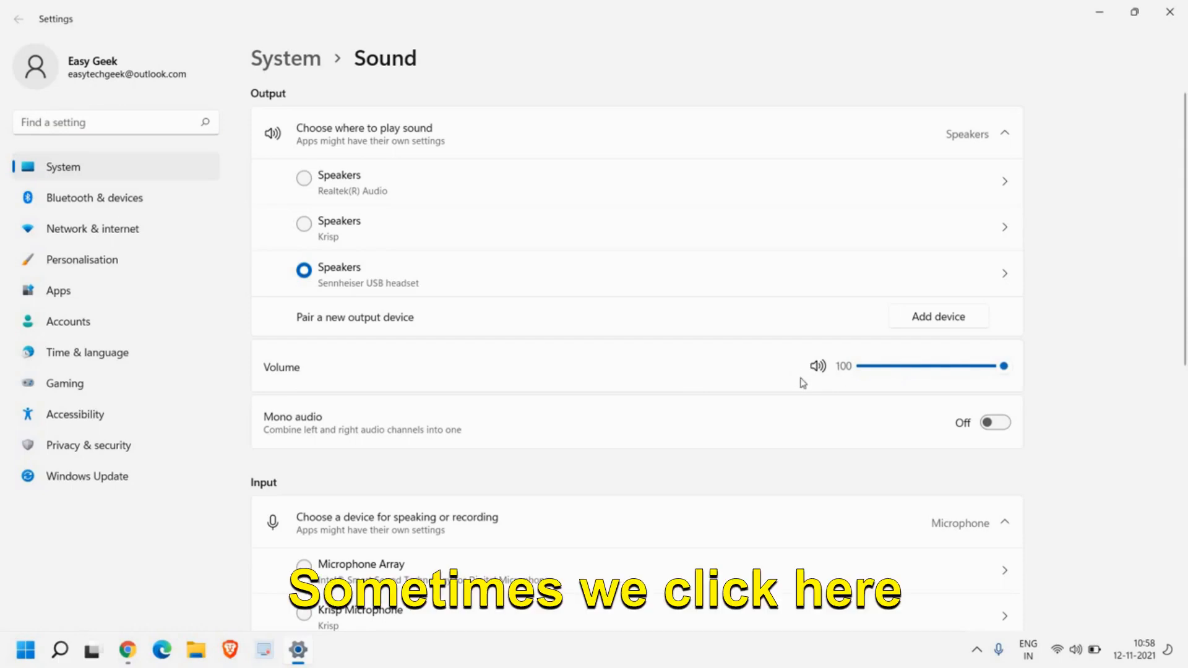
{"action": "left_click", "coordinate": [817, 366]}
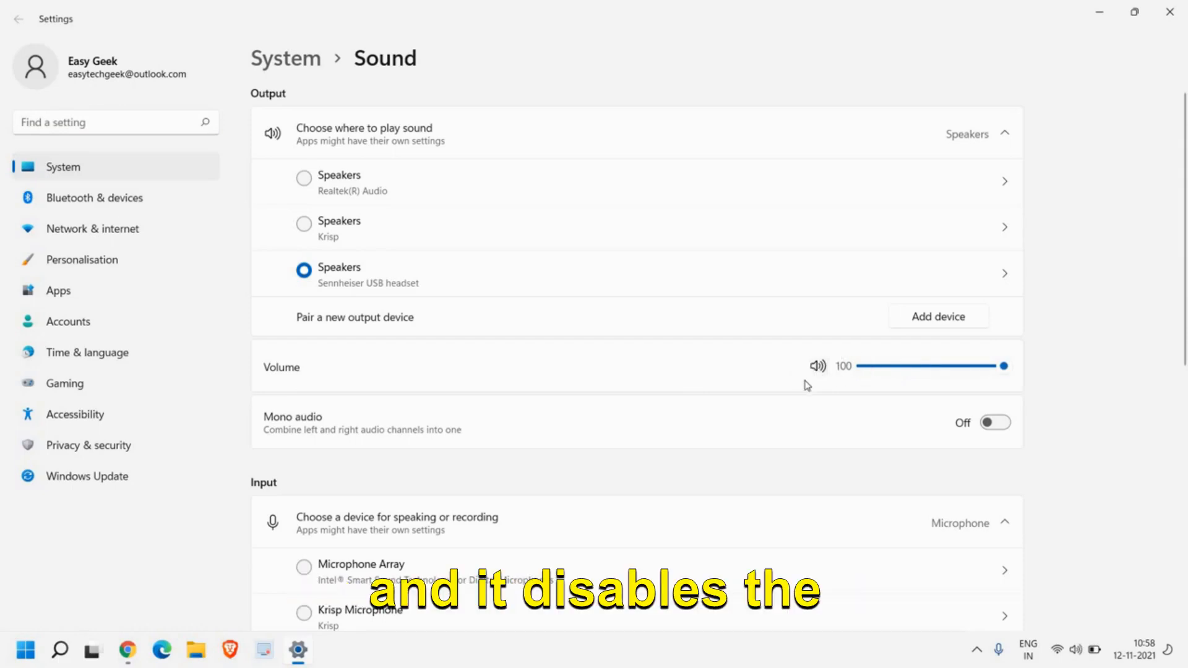
{"action": "left_click_drag", "start_coordinate": [921, 369], "coordinate": [1120, 389]}
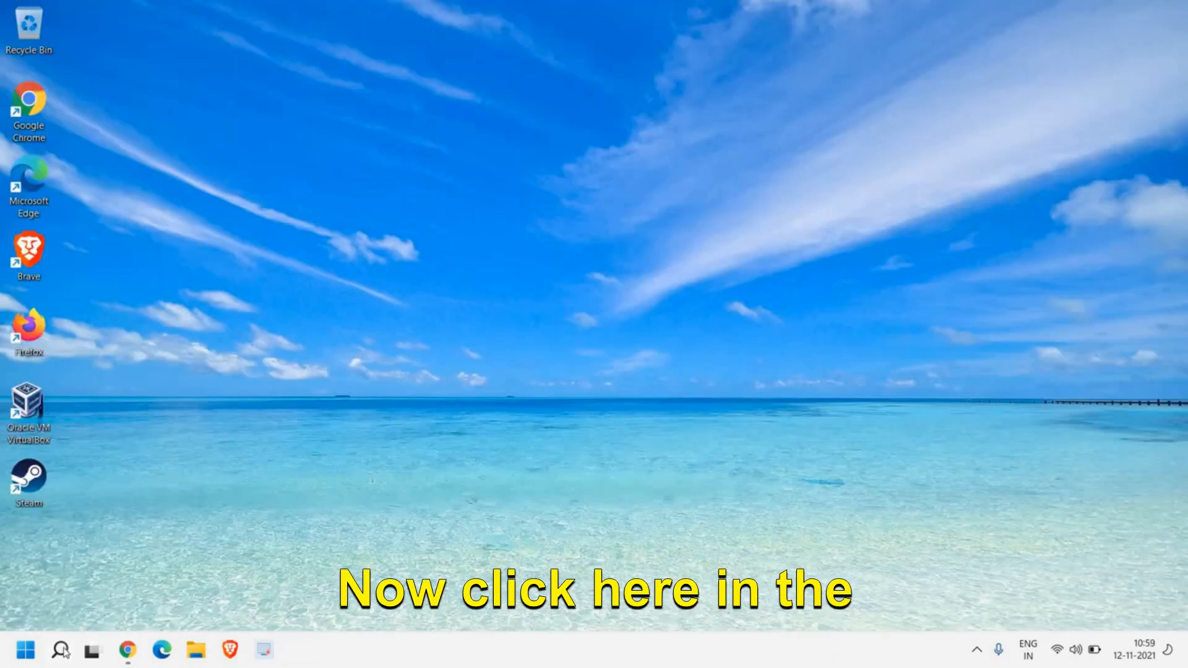
Search Windows for Control Panel and open it
{"action": "left_click", "coordinate": [60, 649]}
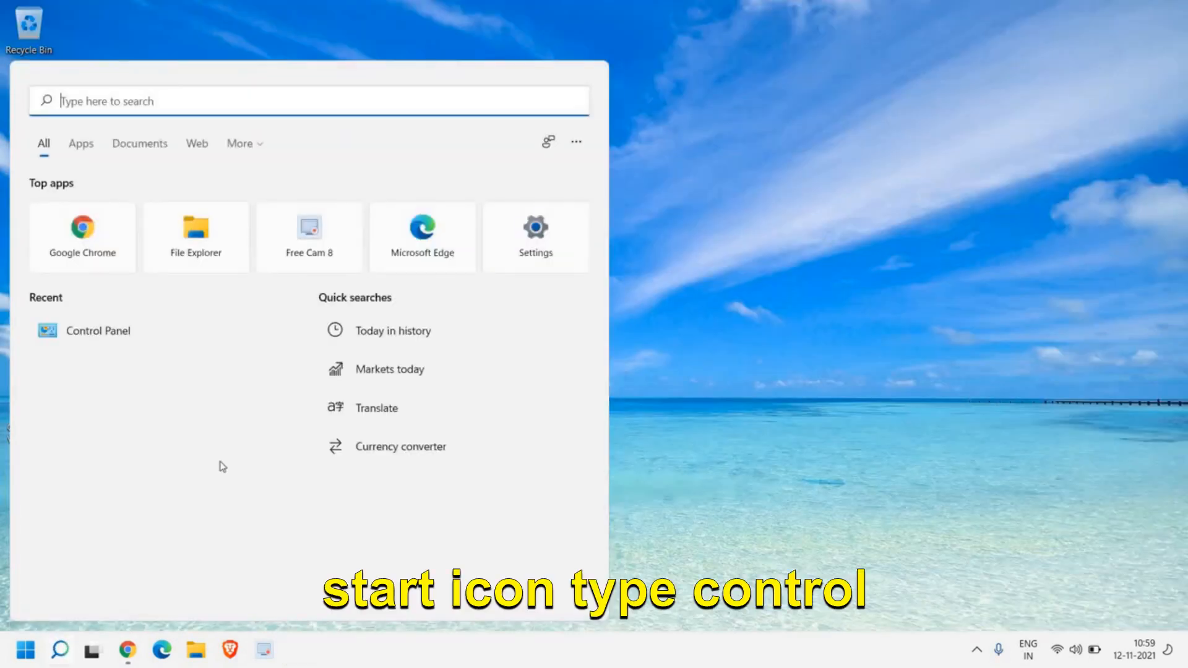
{"action": "type", "text": "contr"}
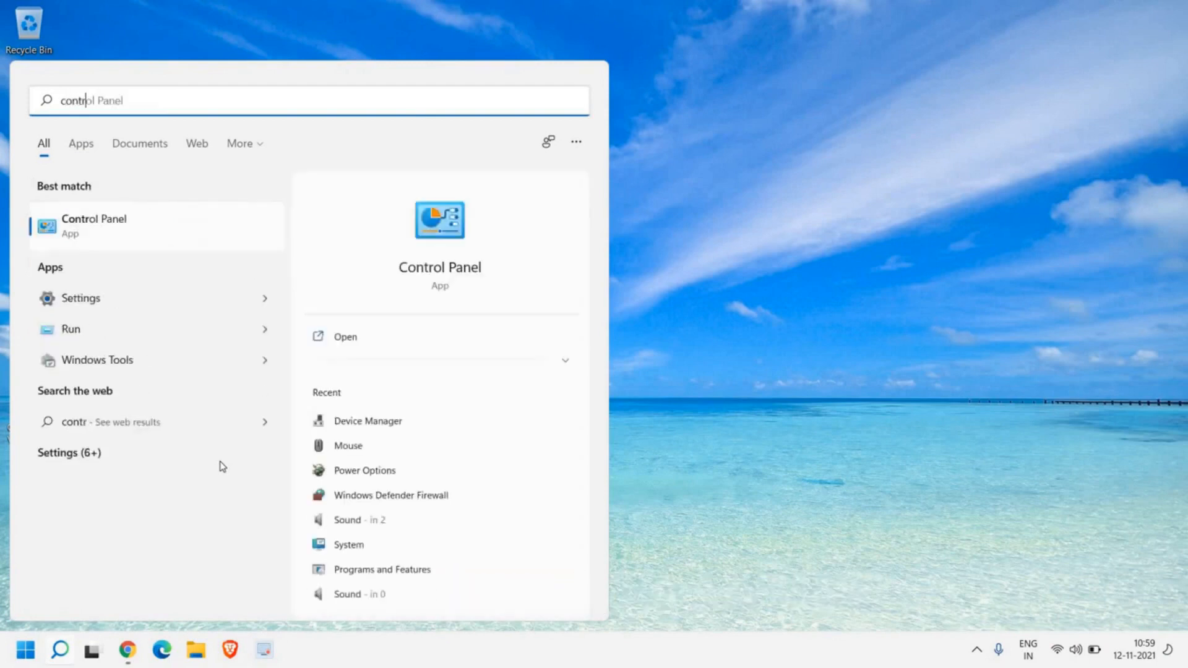
{"action": "left_click", "coordinate": [127, 238]}
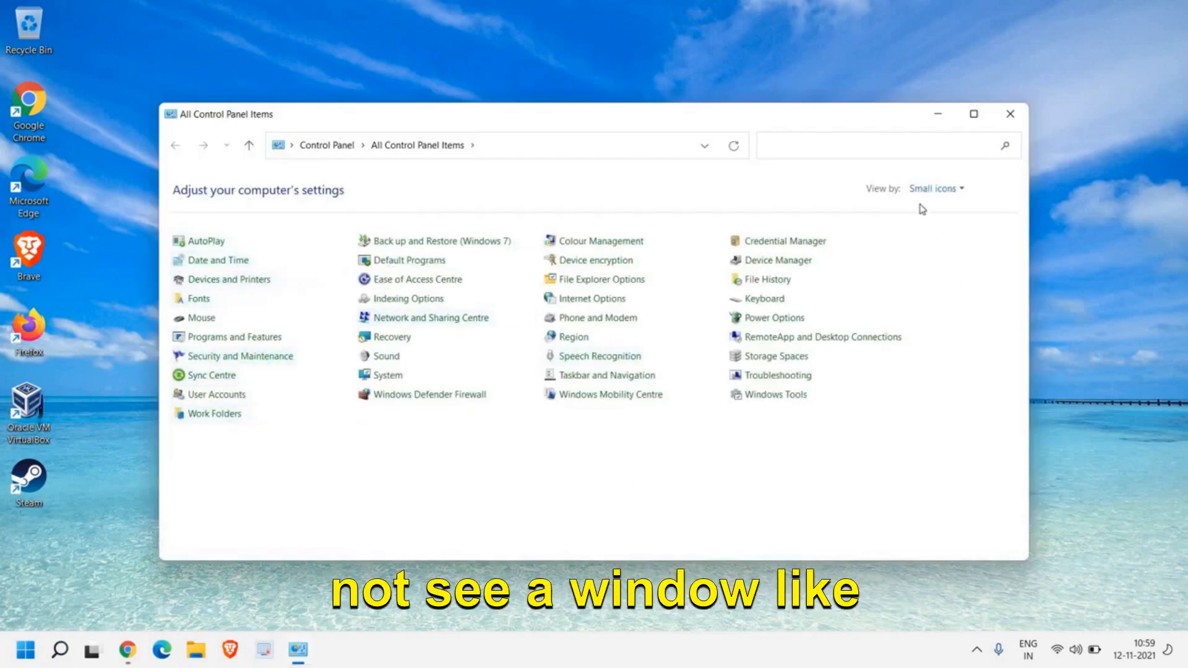
Display the Control Panel items as large icons
{"action": "left_click", "coordinate": [943, 191]}
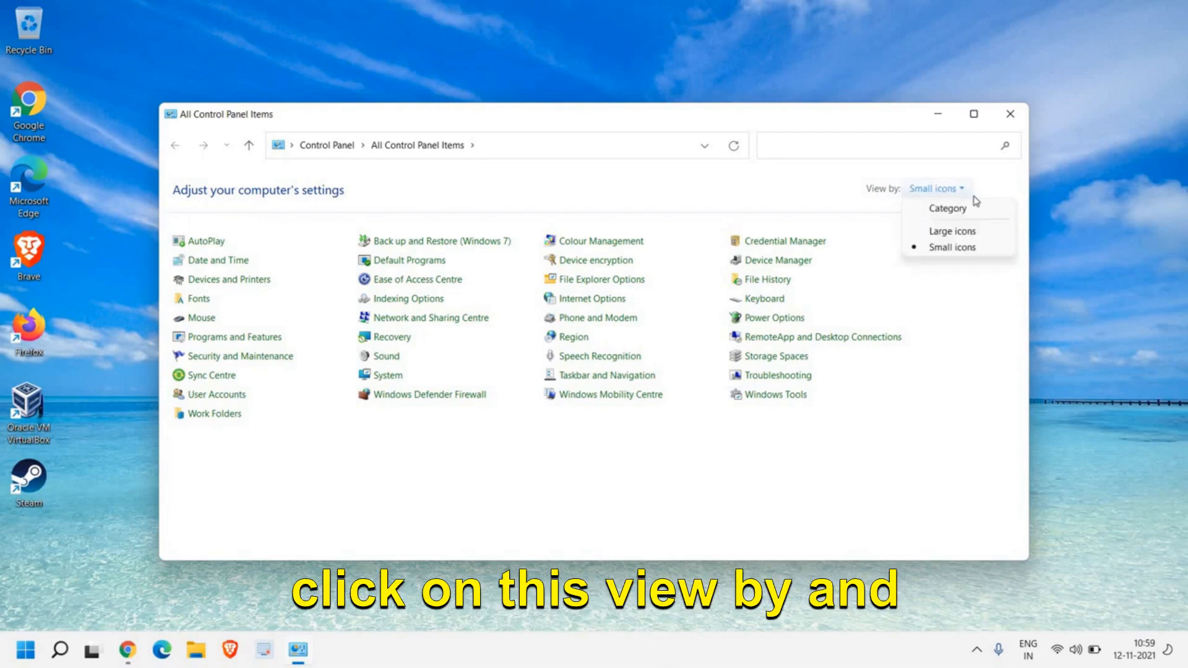
{"action": "left_click", "coordinate": [936, 231]}
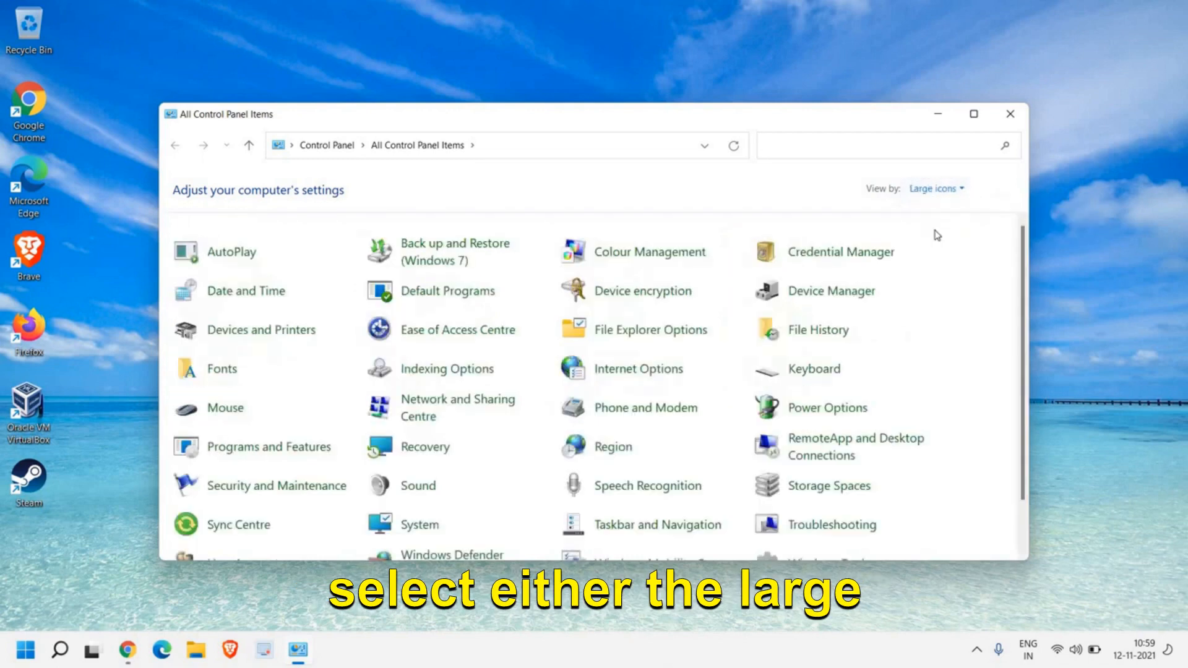
{"action": "left_click", "coordinate": [930, 193]}
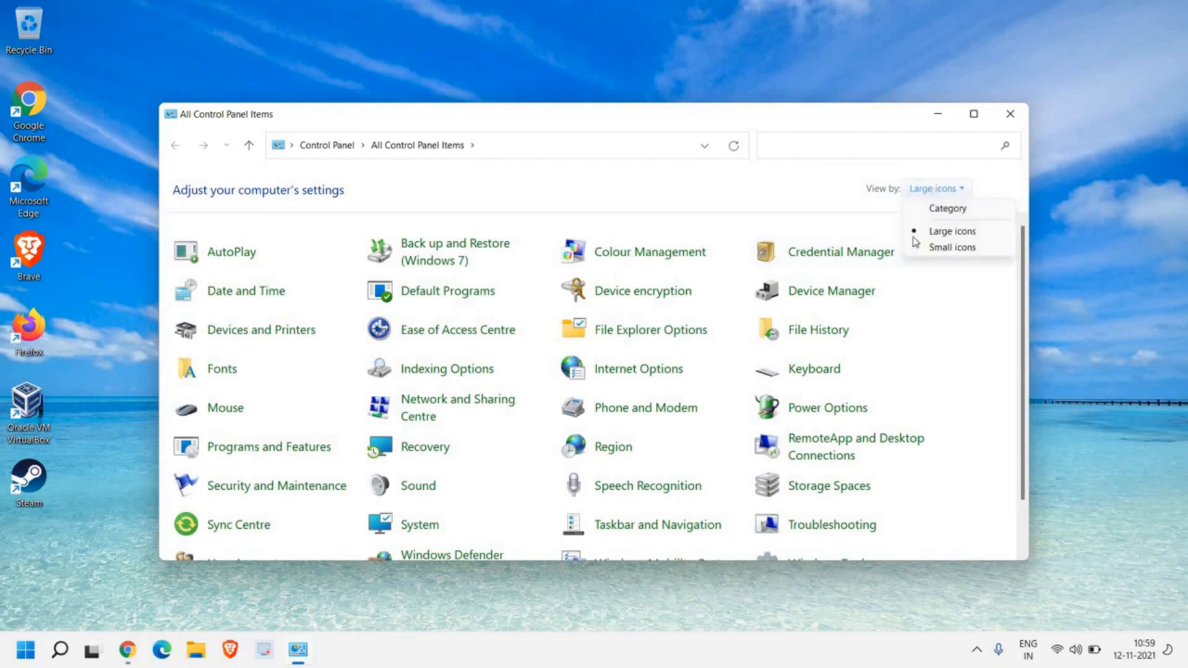
{"action": "left_click", "coordinate": [816, 207]}
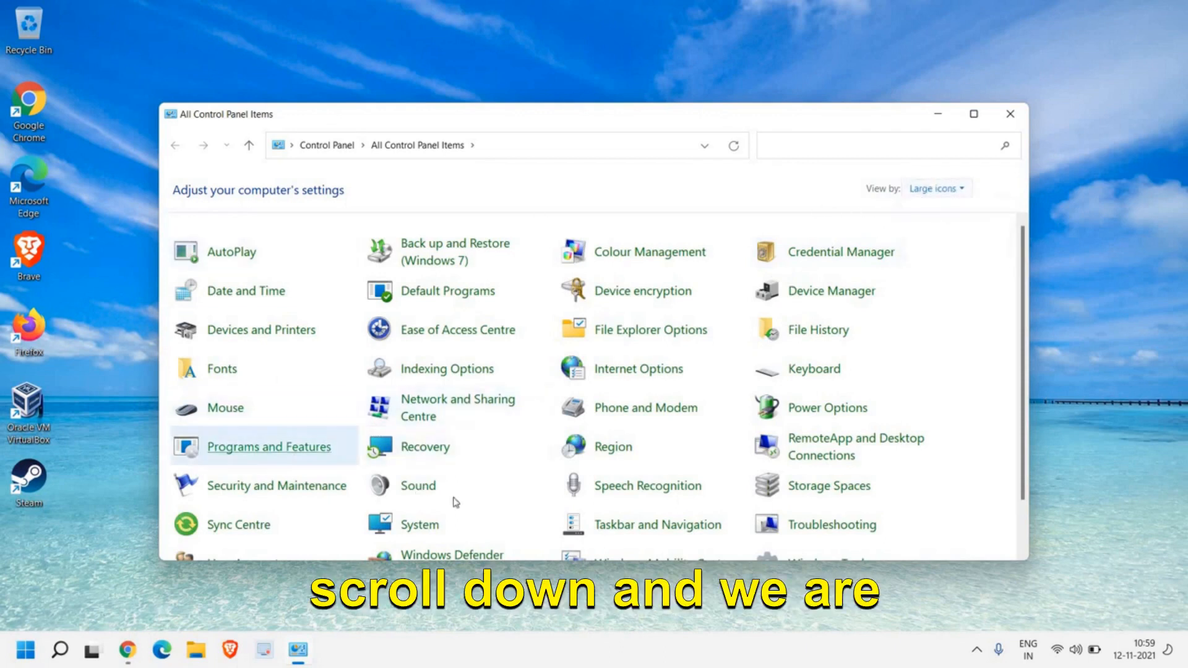
Open the Sound playback device list, minimize Control Panel, and select the Sennheiser USB headset speakers
{"action": "left_click", "coordinate": [419, 487]}
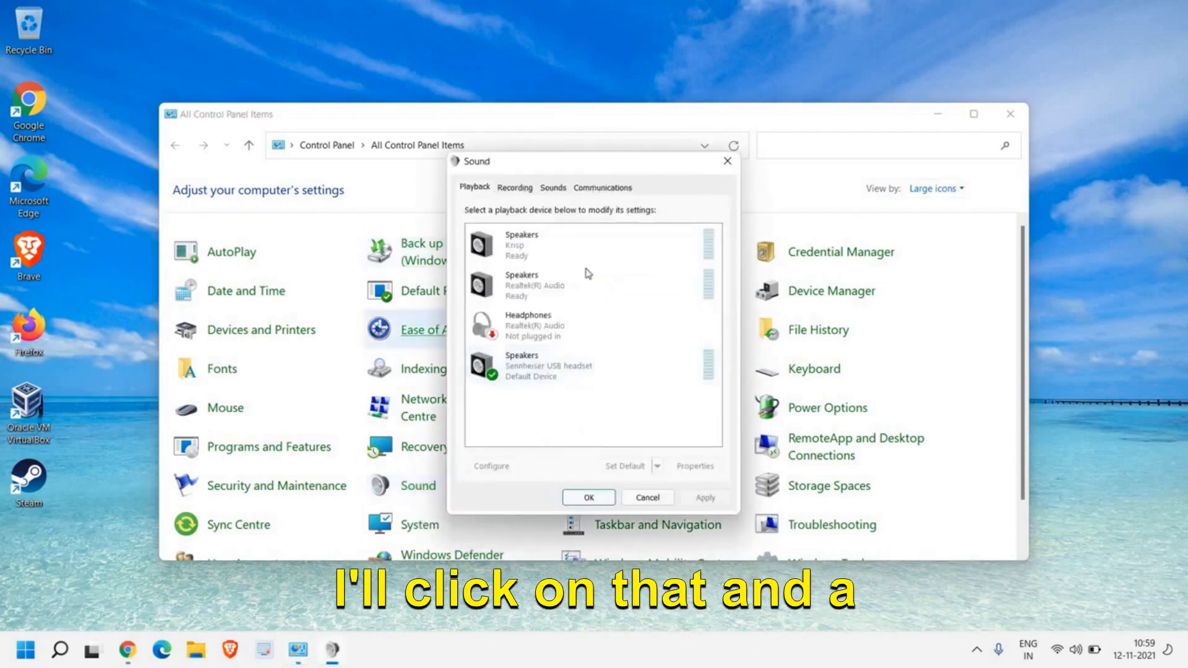
{"action": "left_click", "coordinate": [938, 114]}
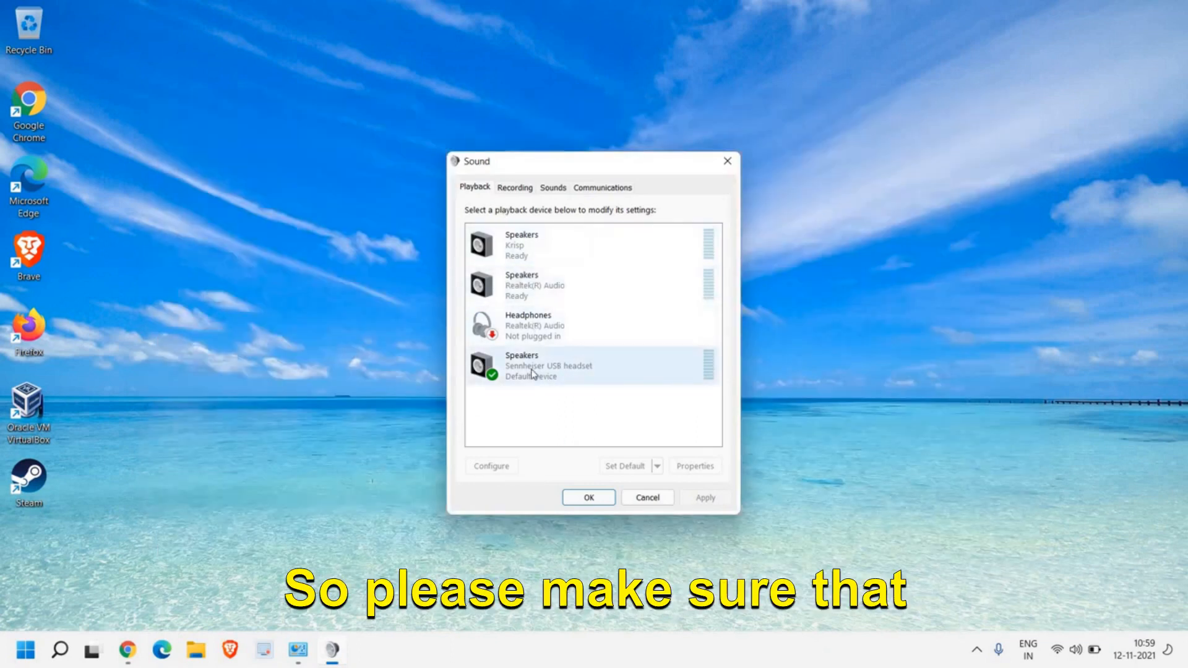
{"action": "left_click", "coordinate": [517, 255]}
{"action": "left_click", "coordinate": [527, 379]}
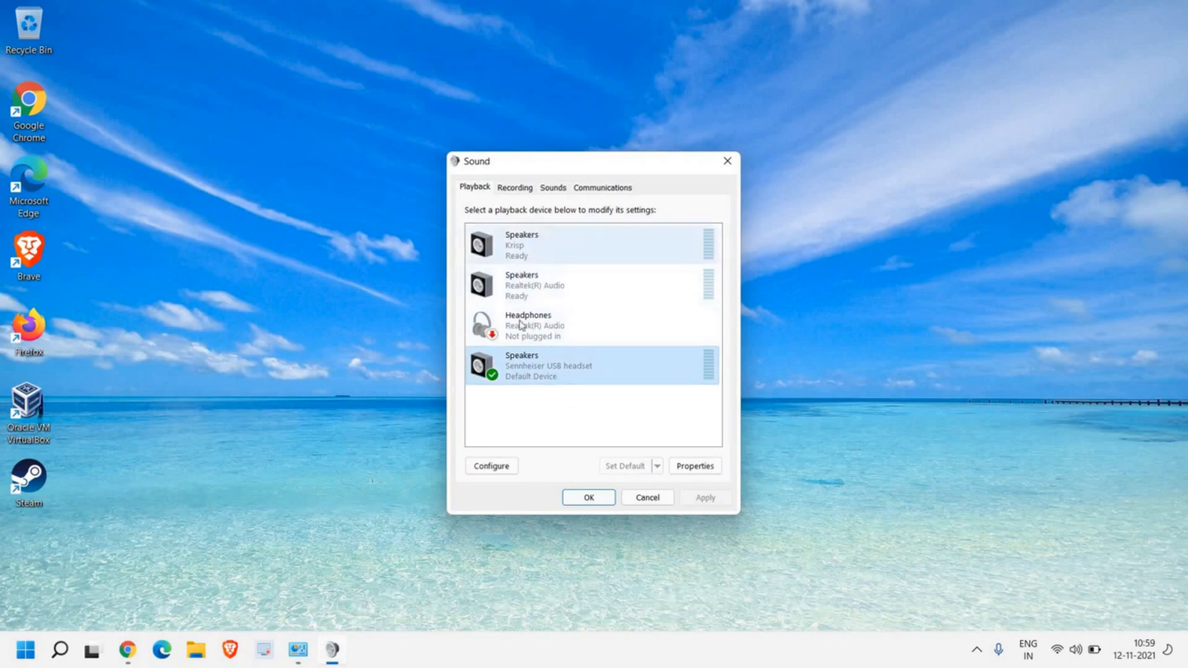
Open the properties of the selected headset speakers and check their volume level and advanced settings
{"action": "left_click", "coordinate": [688, 465]}
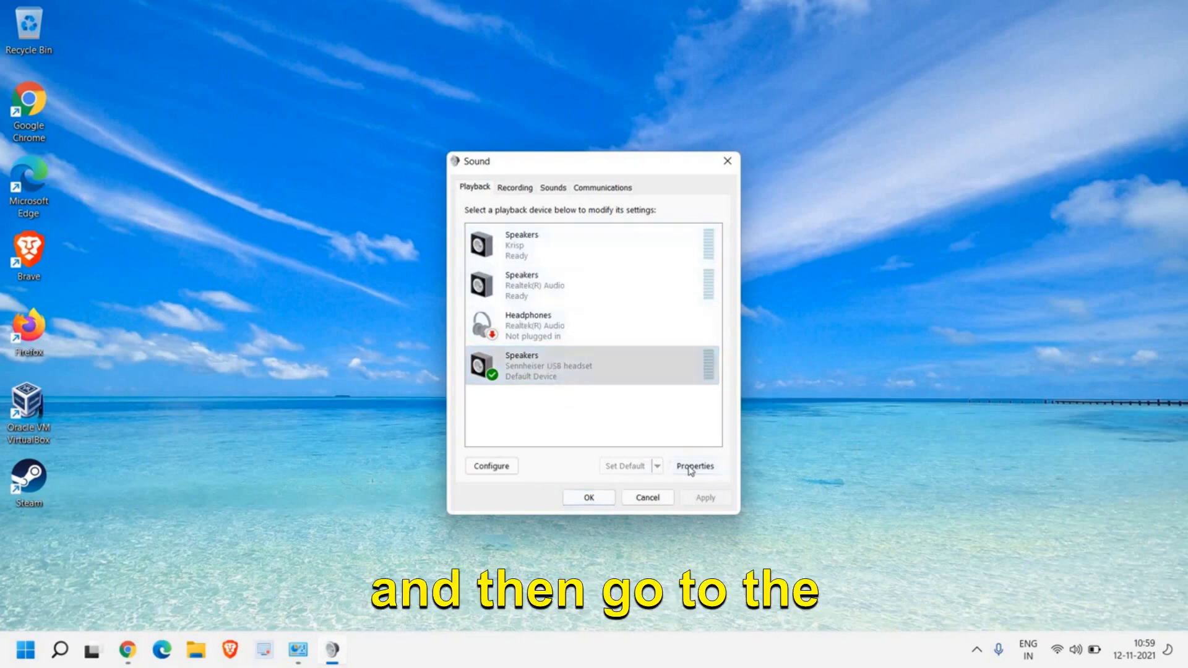
{"action": "left_click", "coordinate": [530, 243]}
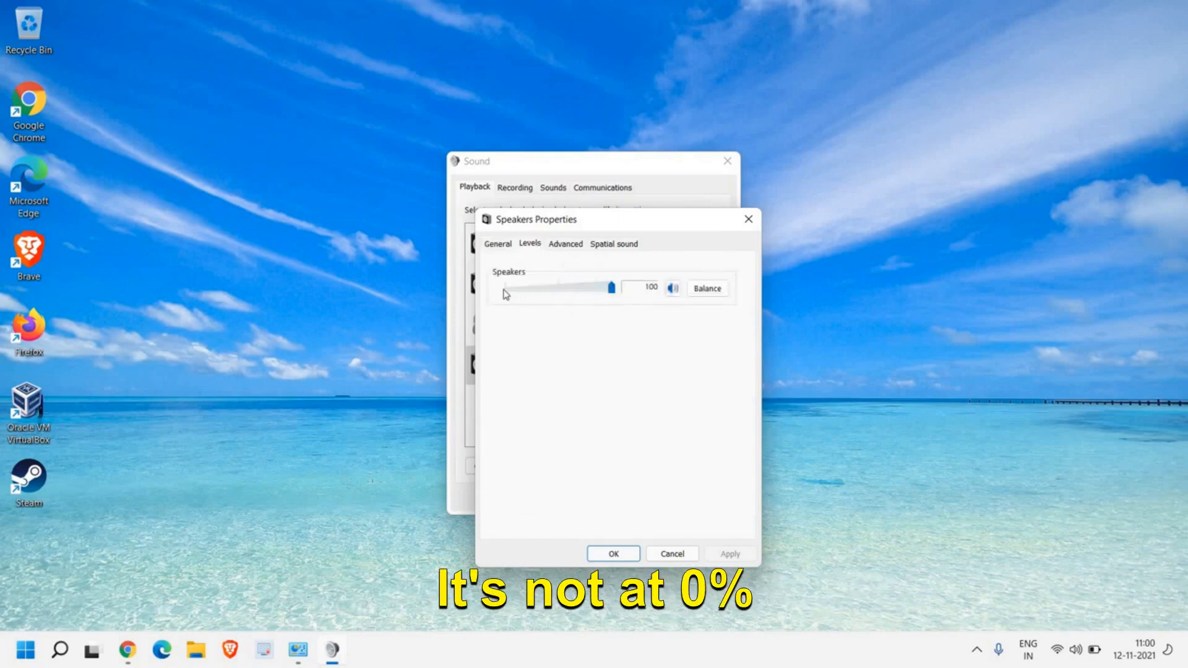
{"action": "left_click", "coordinate": [565, 243]}
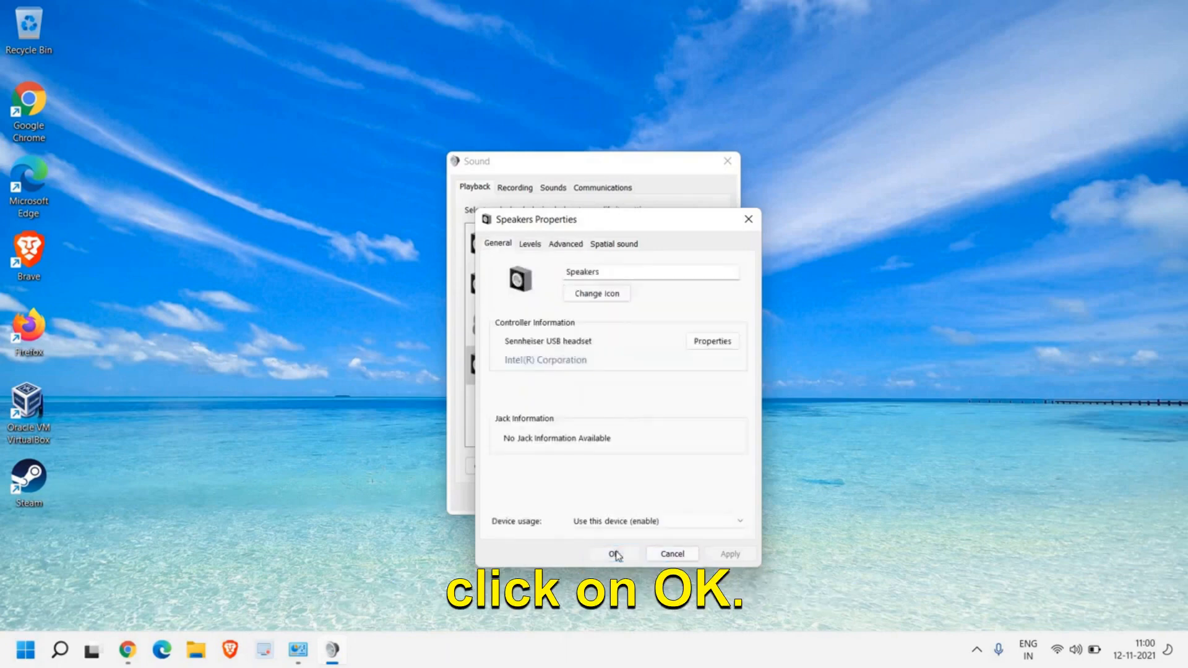
Close the speaker properties and select the Sennheiser USB headset microphone among the recording devices
{"action": "left_click", "coordinate": [613, 553]}
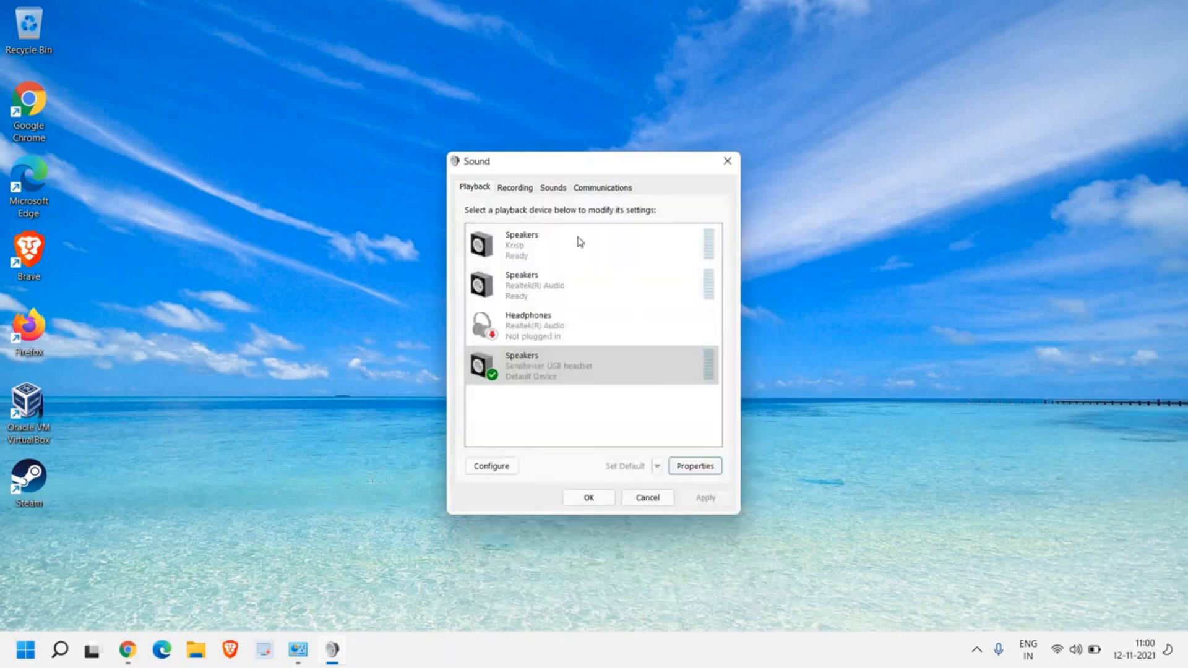
{"action": "left_click", "coordinate": [514, 188]}
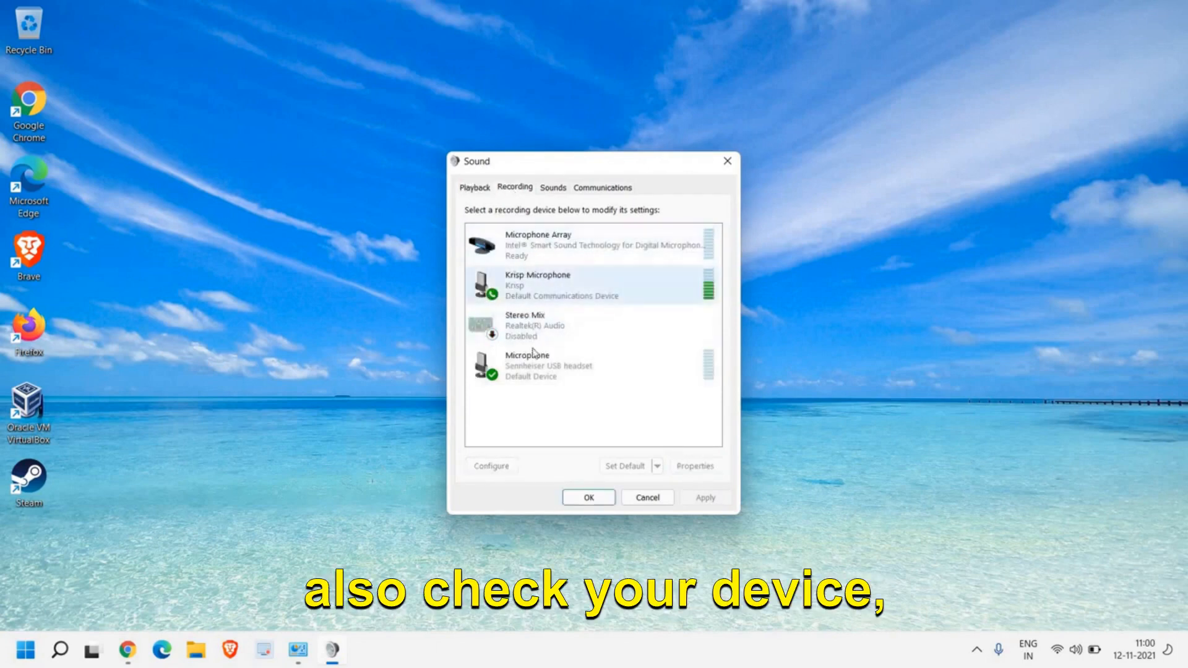
{"action": "left_click", "coordinate": [538, 370]}
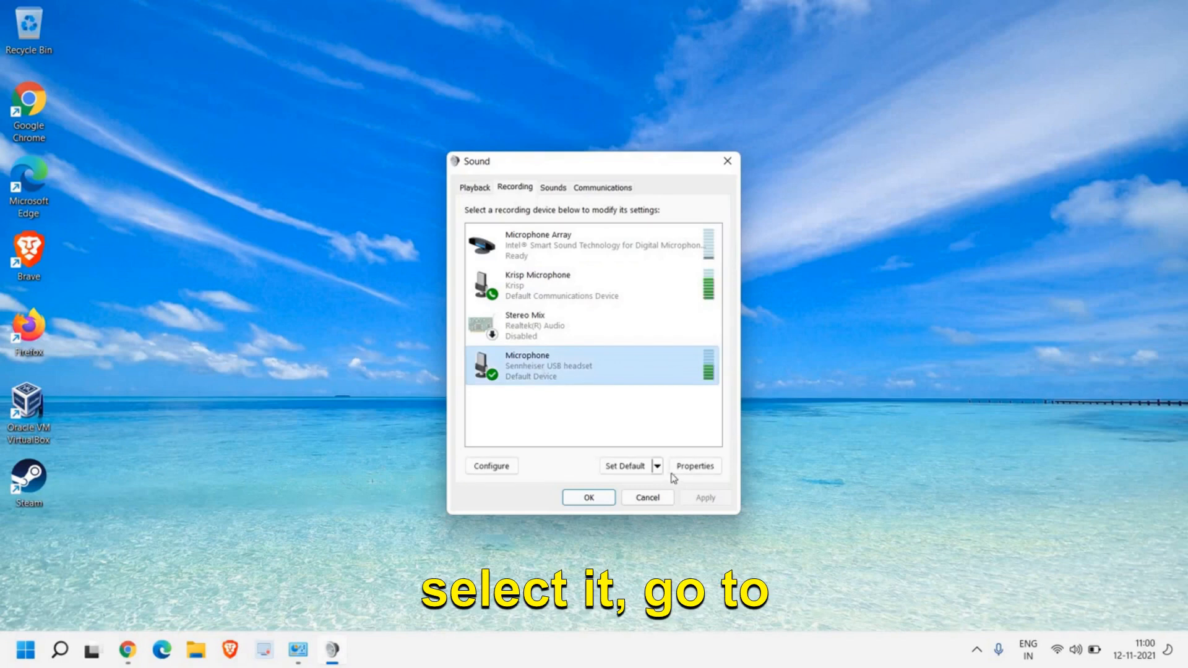
Check the headset microphone's general, listen and level properties, and close the sound settings without changes
{"action": "left_click", "coordinate": [694, 466]}
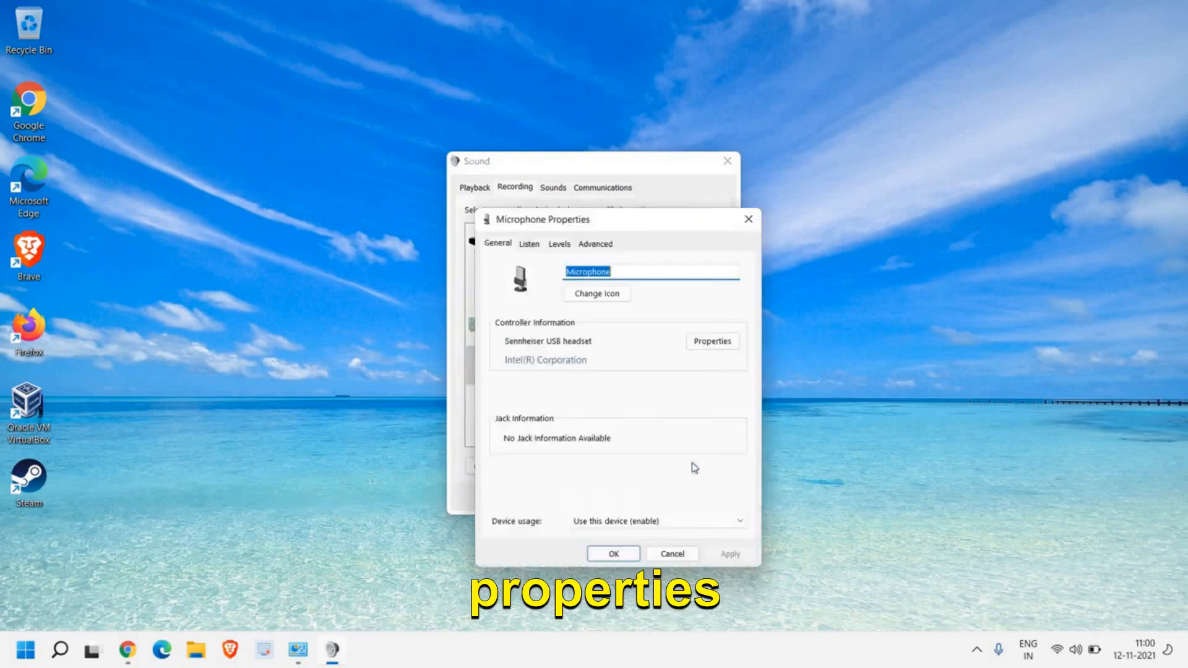
{"action": "left_click", "coordinate": [529, 244]}
{"action": "left_click", "coordinate": [499, 245]}
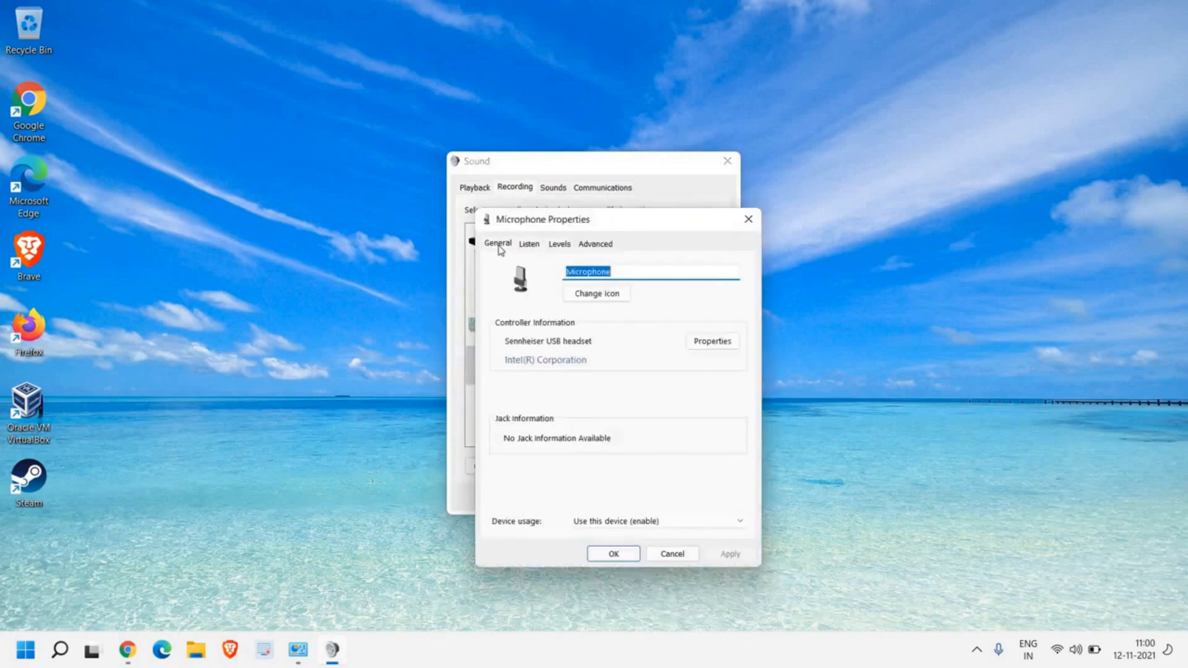
{"action": "left_click", "coordinate": [559, 244]}
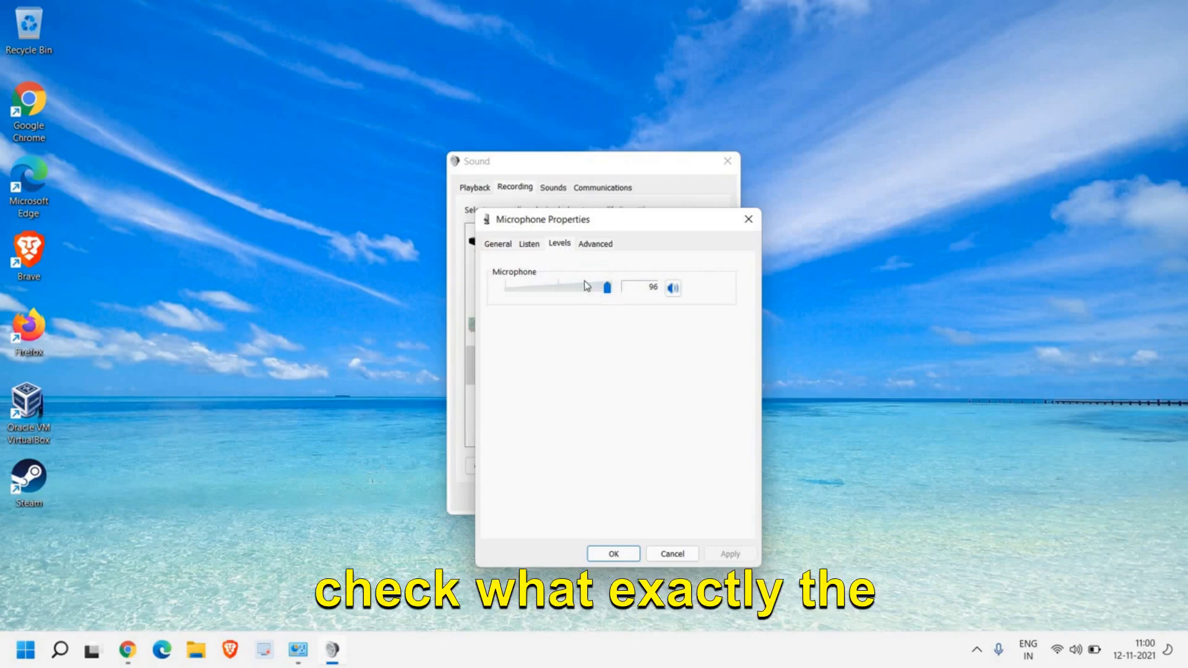
{"action": "left_click", "coordinate": [671, 554]}
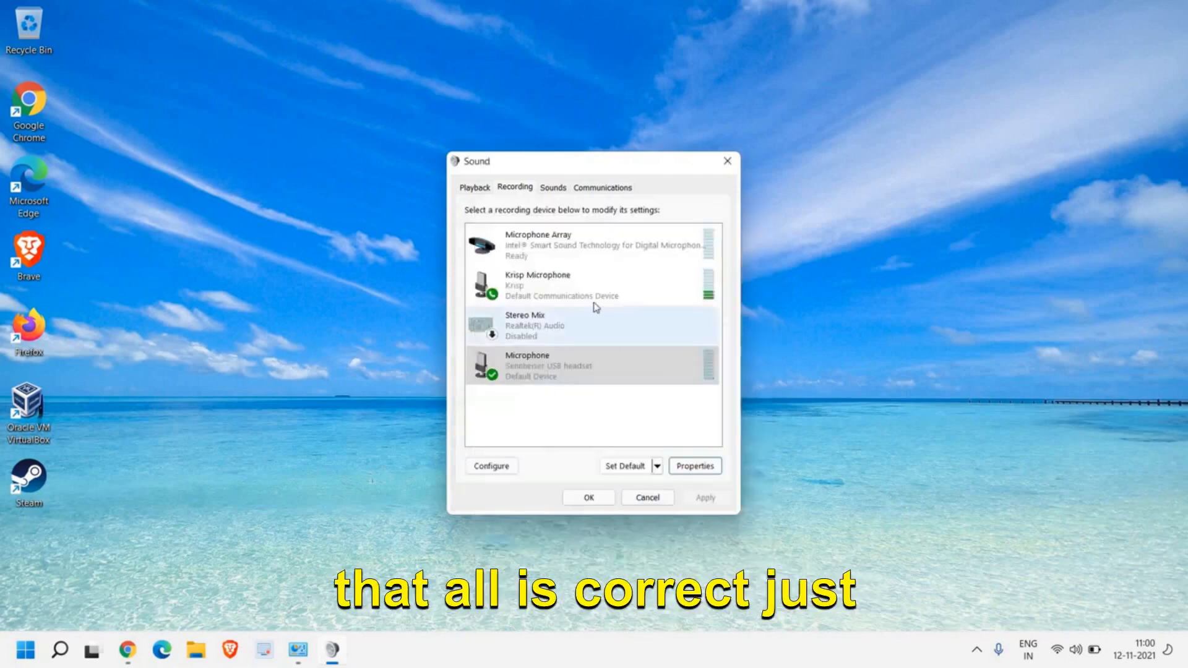
{"action": "left_click", "coordinate": [643, 498]}
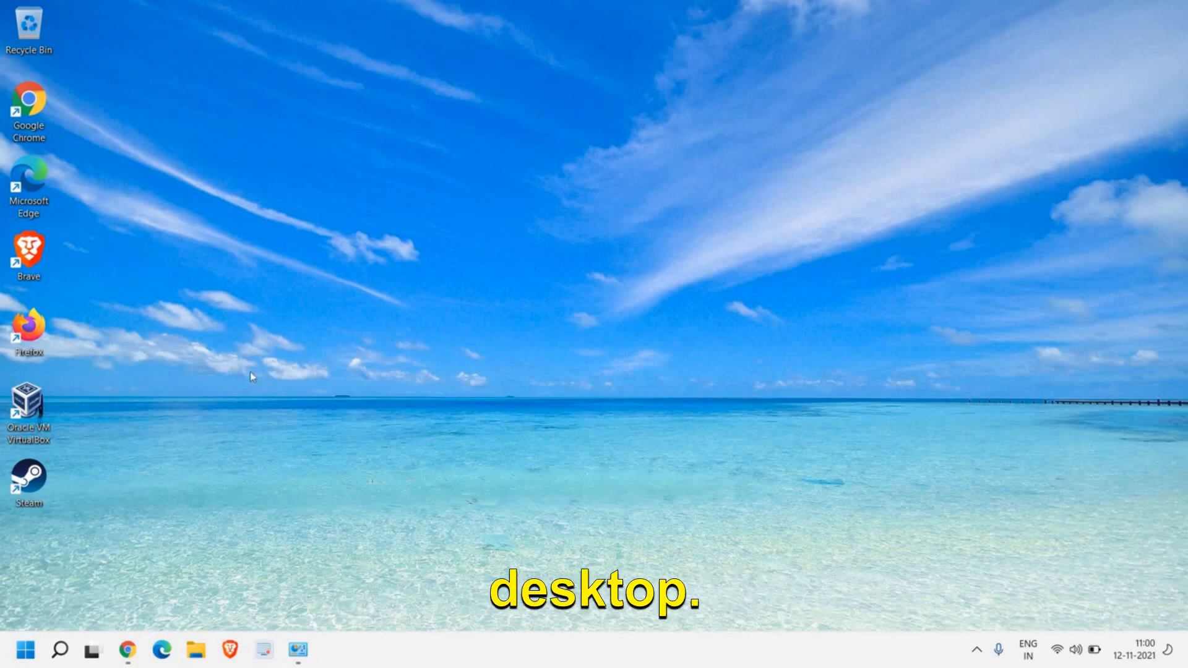
Open Device Manager, expand the sound, video and game controllers, and select the Realtek(R) Audio device
{"action": "right_click", "coordinate": [25, 654]}
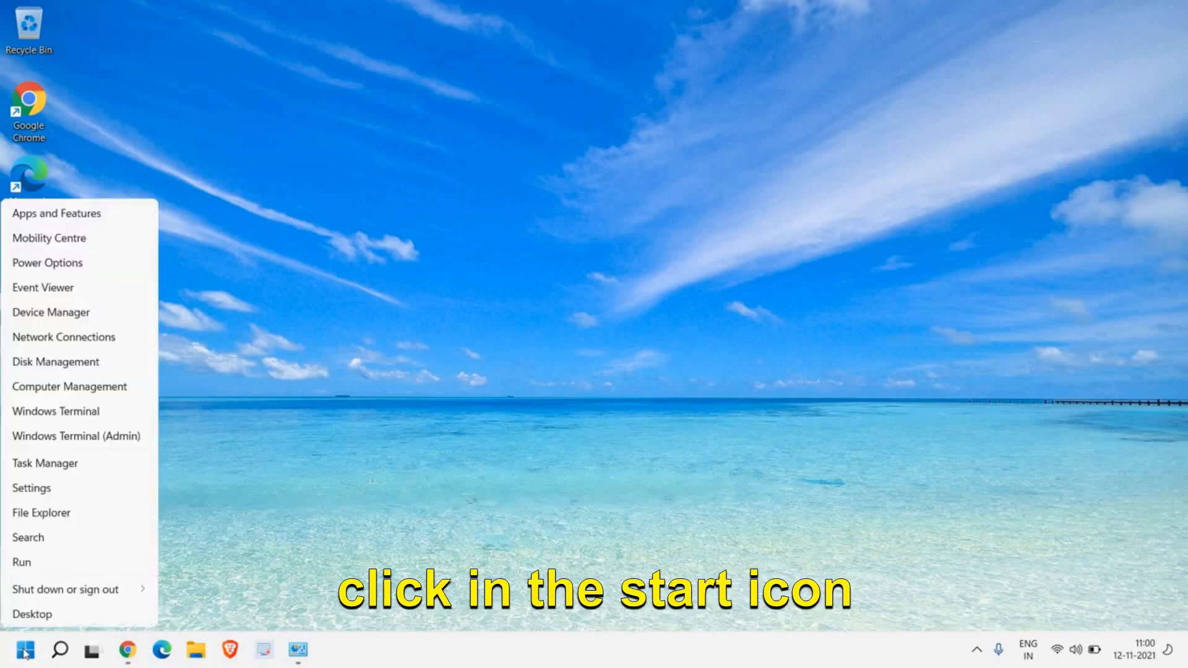
{"action": "left_click", "coordinate": [29, 312]}
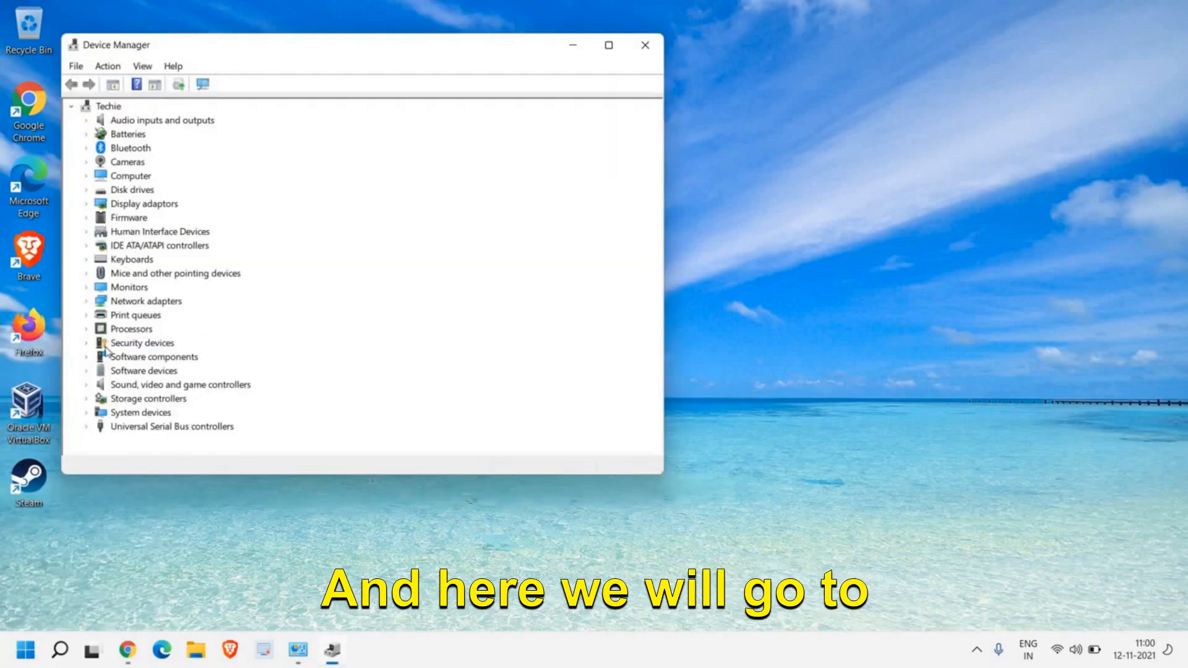
{"action": "left_click", "coordinate": [93, 386]}
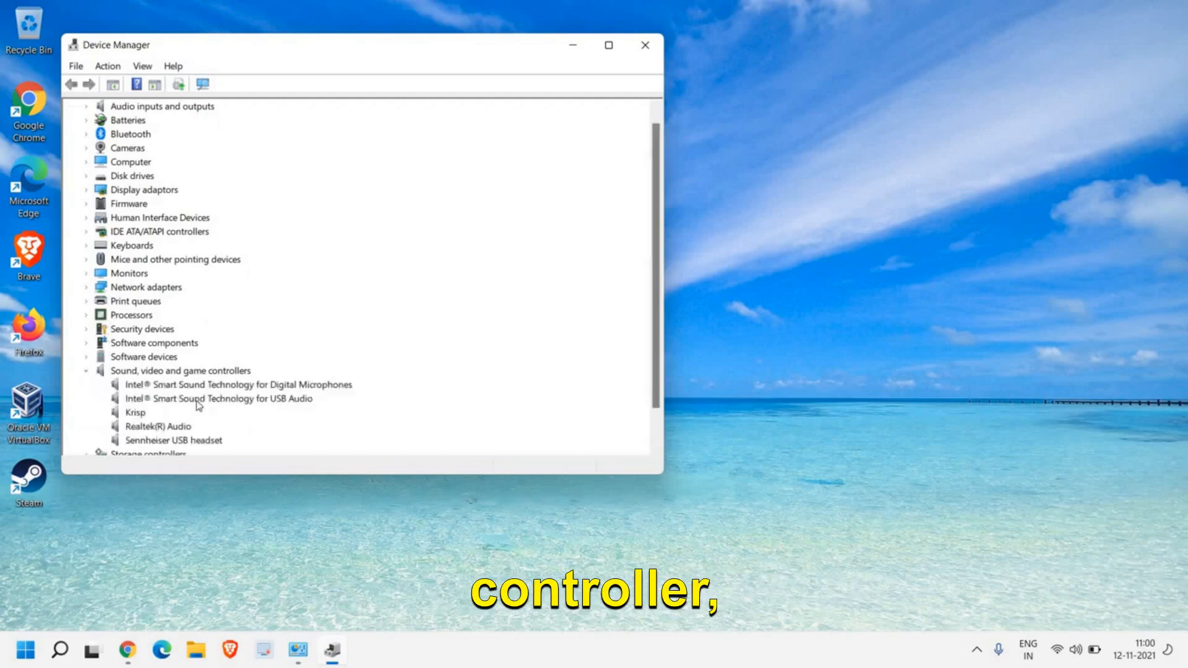
{"action": "left_click", "coordinate": [148, 390]}
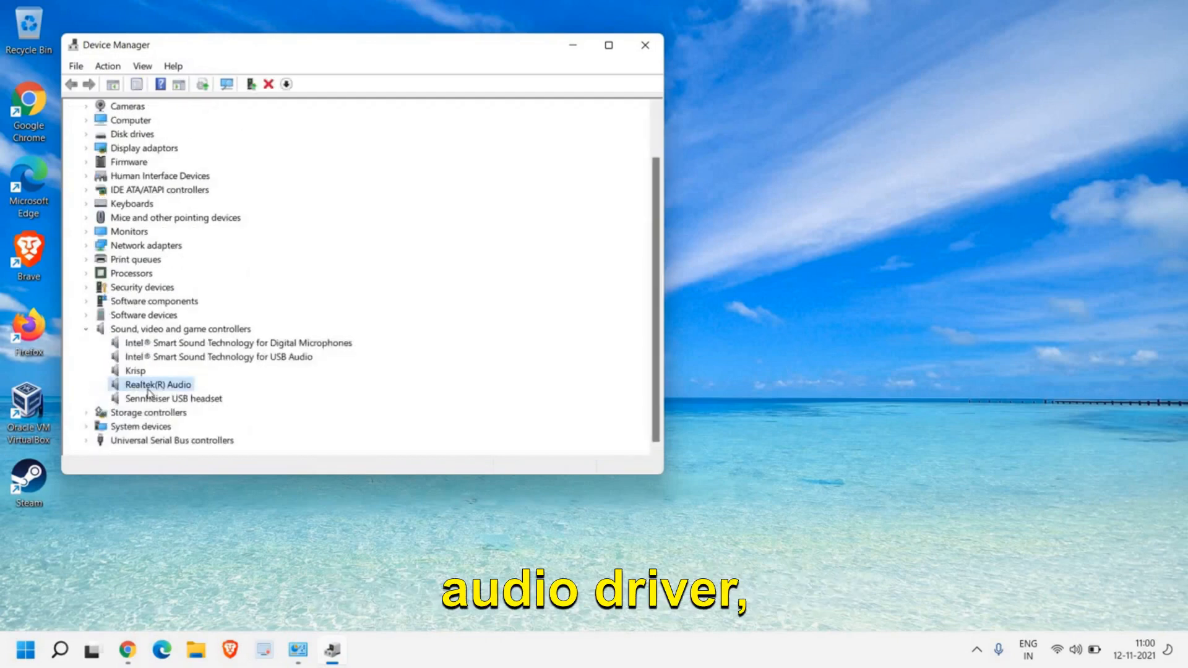
{"action": "right_click", "coordinate": [148, 390]}
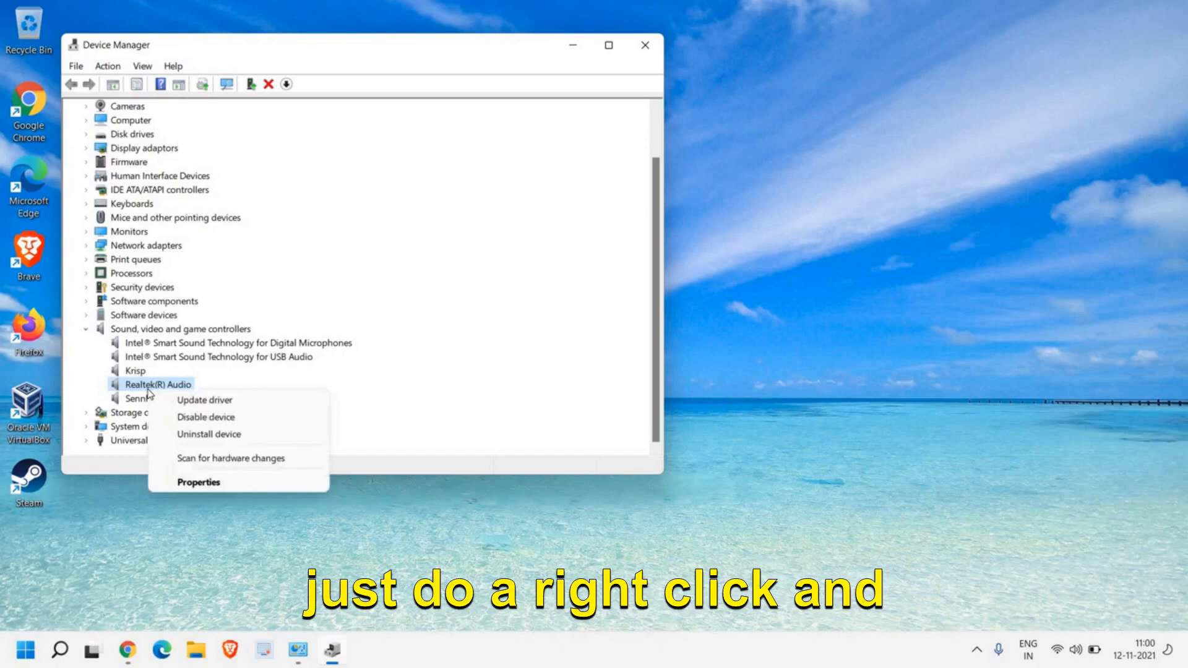
{"action": "left_click", "coordinate": [189, 434]}
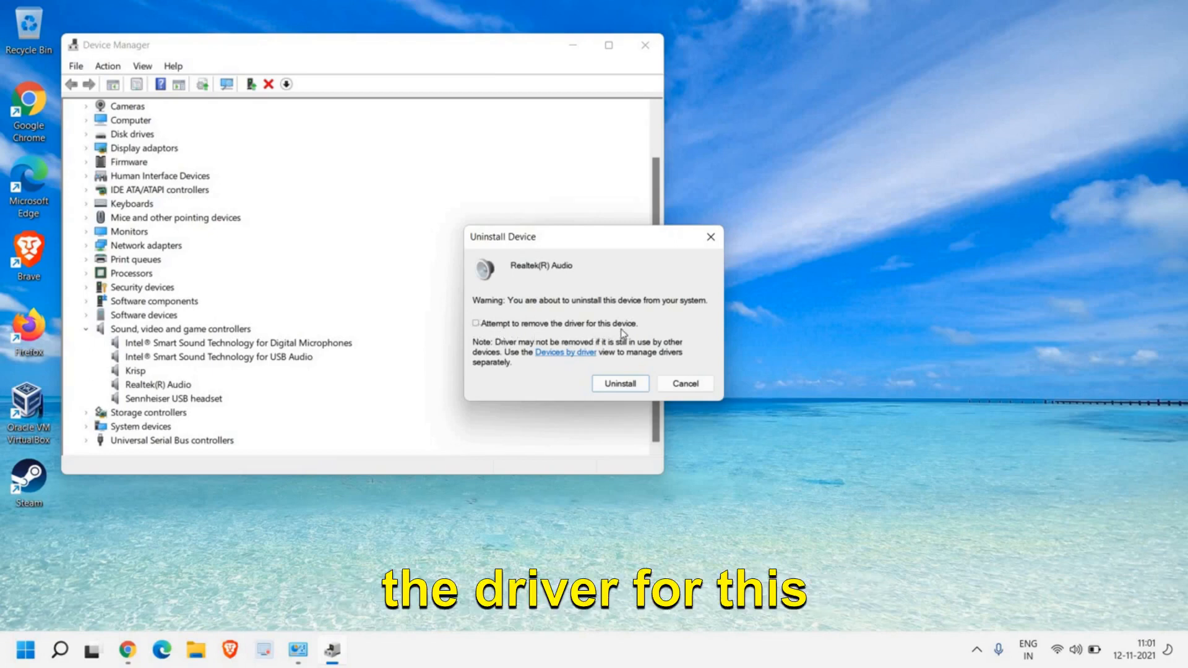
{"action": "left_click", "coordinate": [481, 324]}
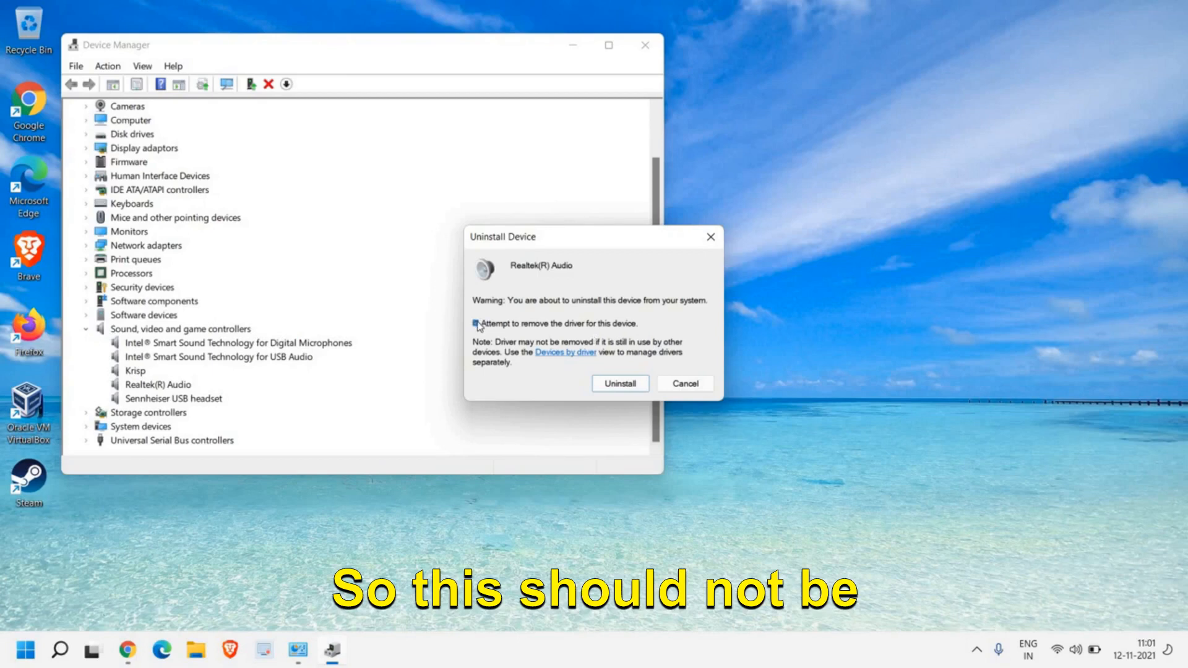
{"action": "left_click", "coordinate": [475, 324]}
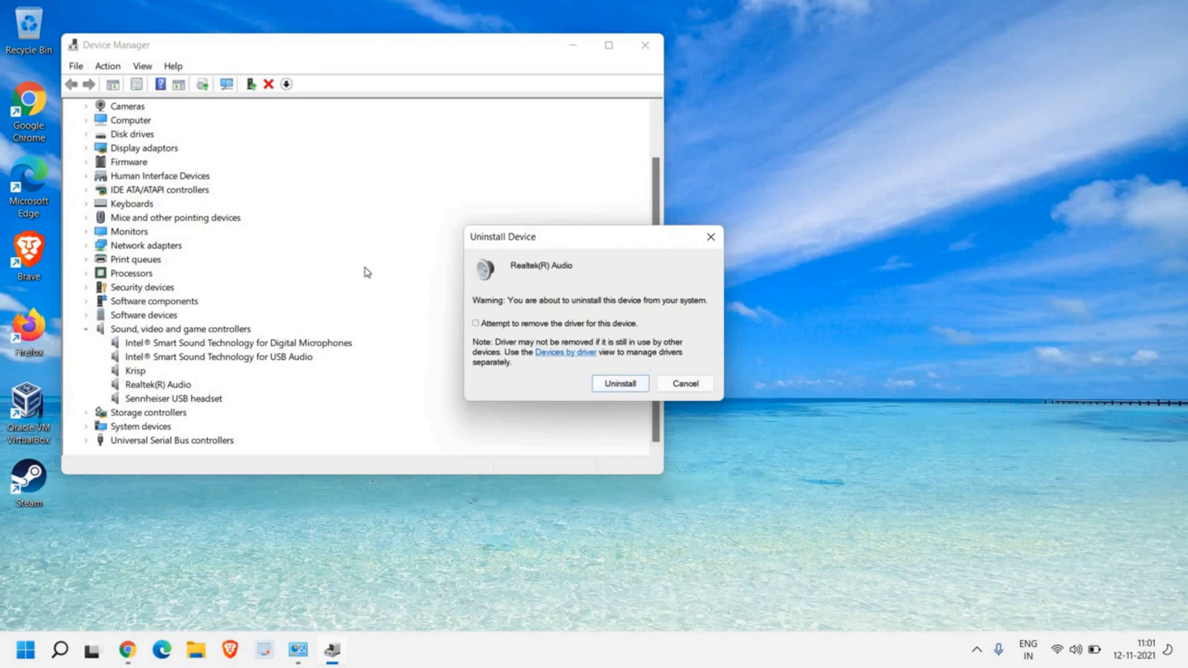
{"action": "left_click", "coordinate": [685, 384]}
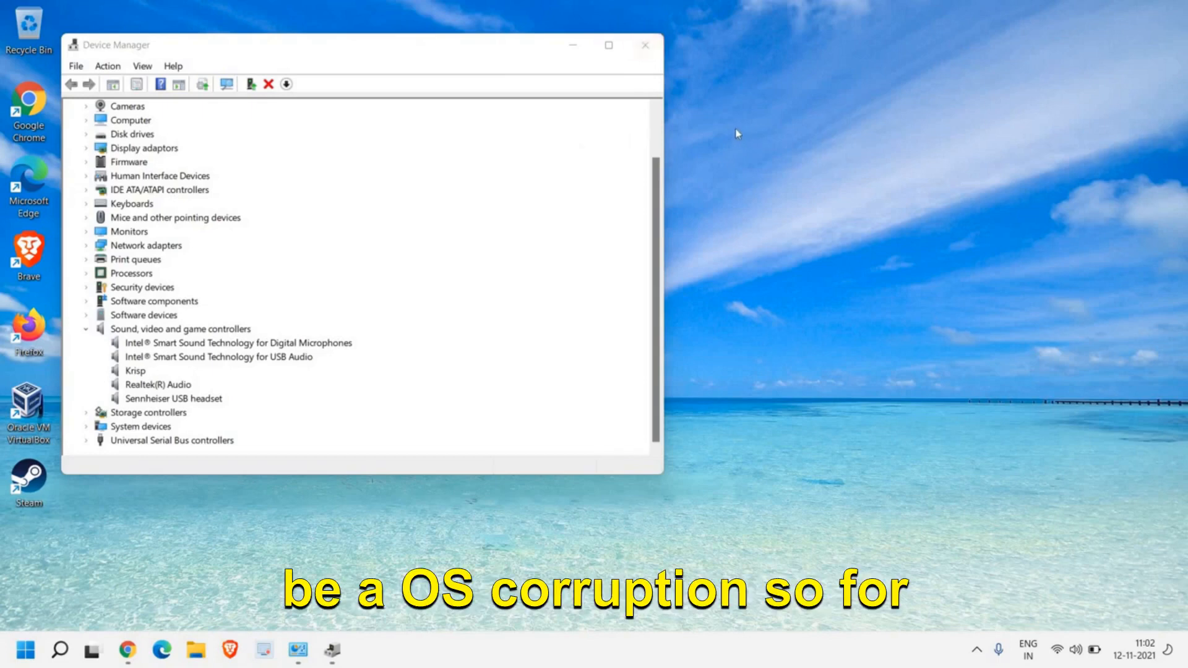
Search Windows for "update" and open the Windows Update settings
{"action": "left_click", "coordinate": [60, 649]}
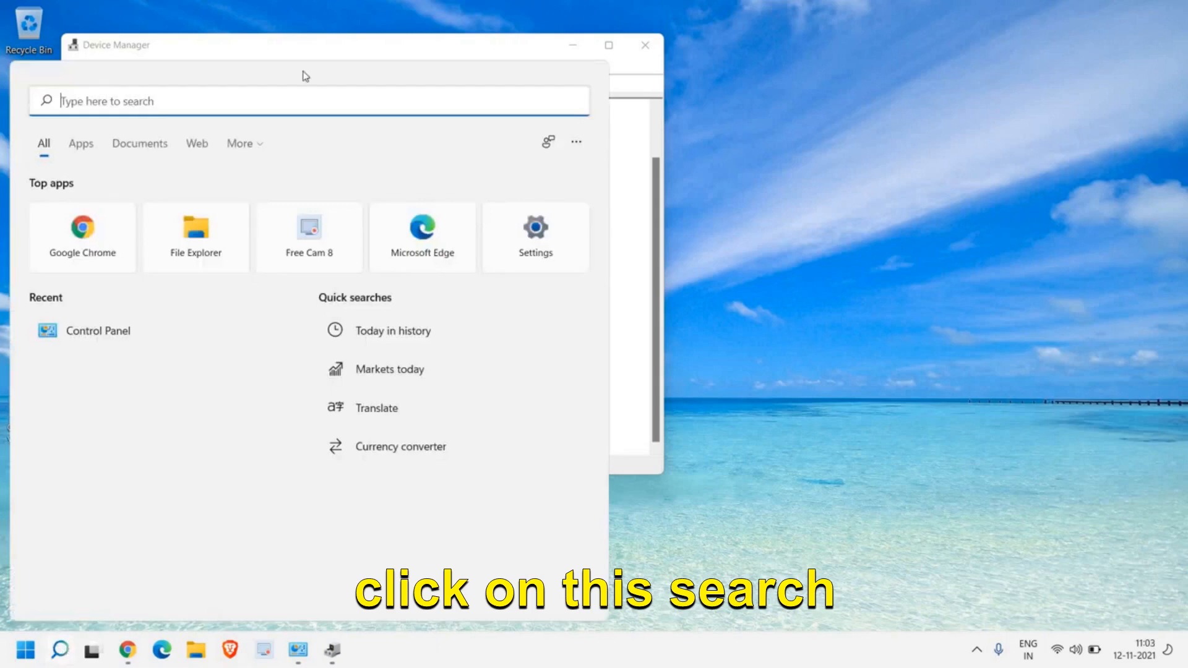
{"action": "type", "text": "update"}
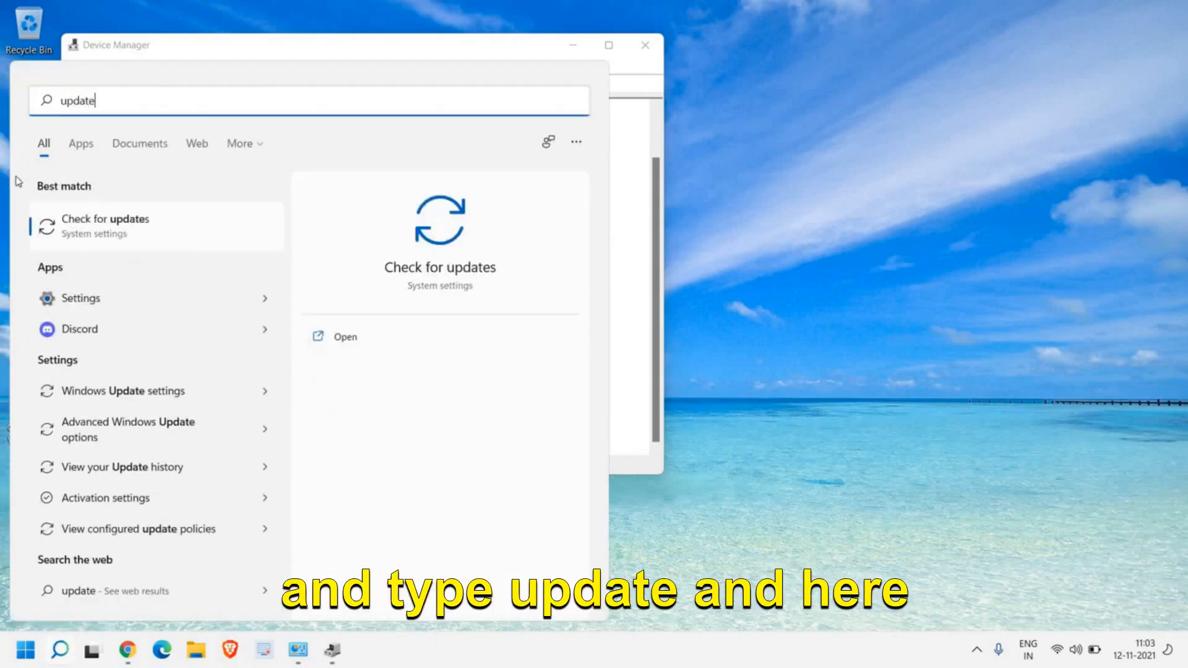
{"action": "left_click", "coordinate": [99, 399]}
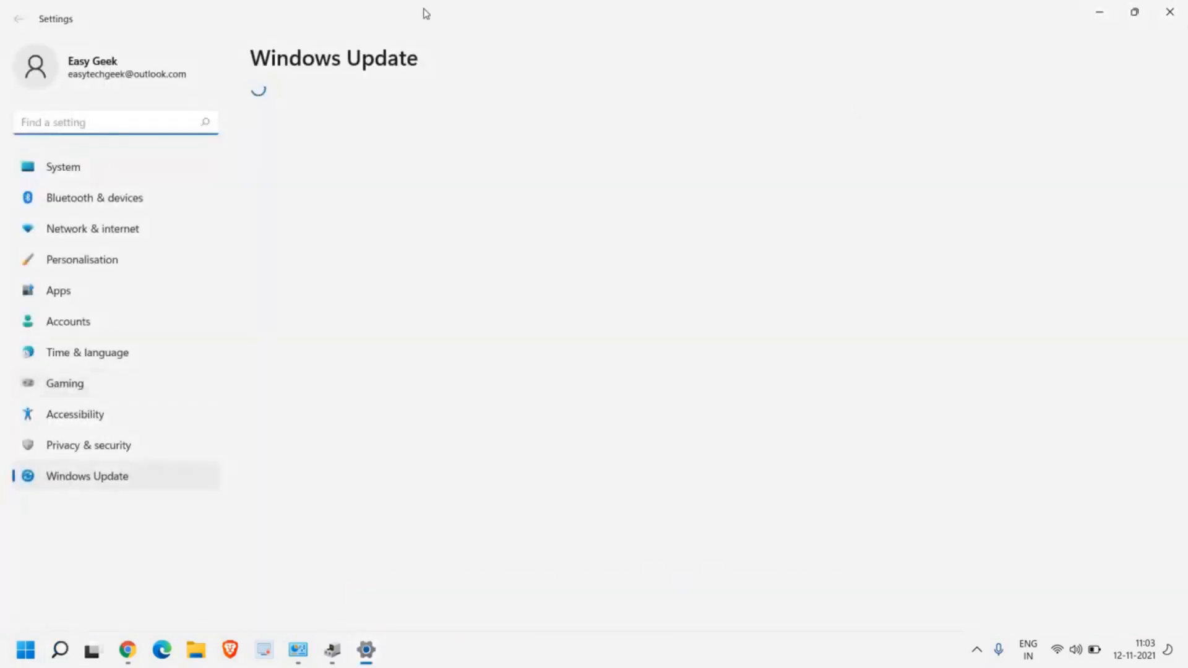